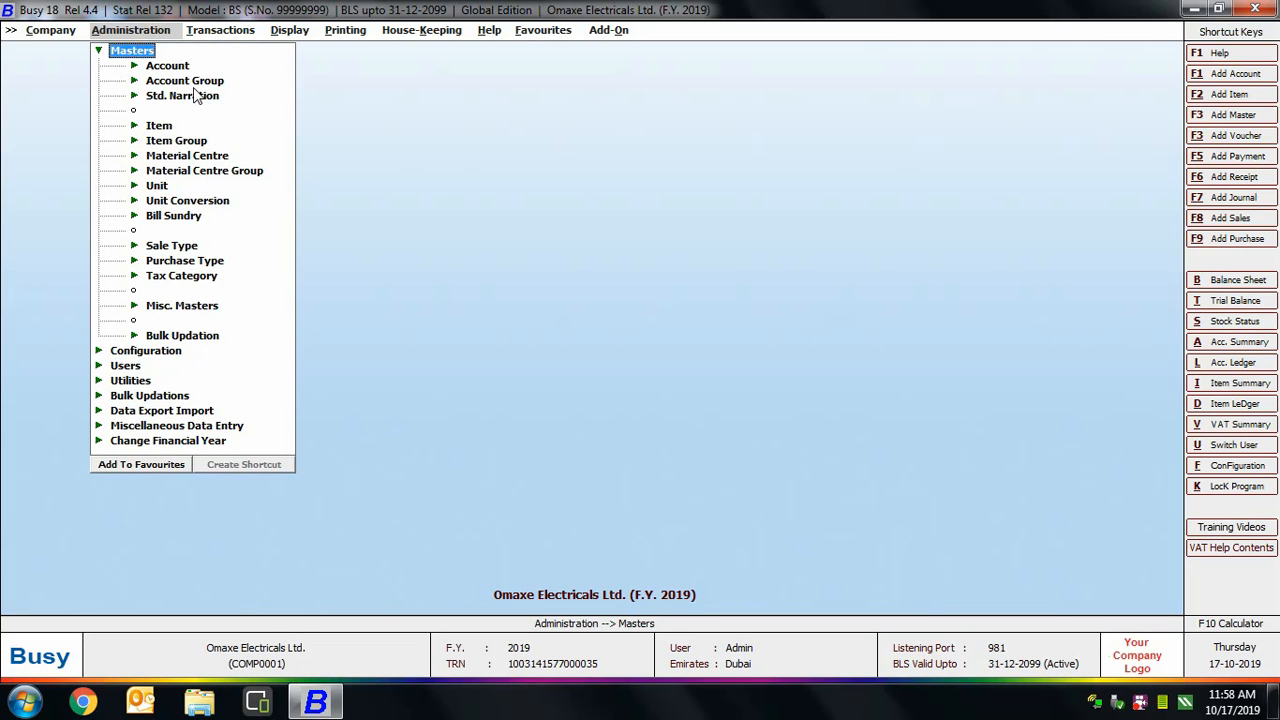
- Start a new account group master and name the group "Debtors - North", leaving its alias blank
{"action": "double_click", "coordinate": [185, 80]}
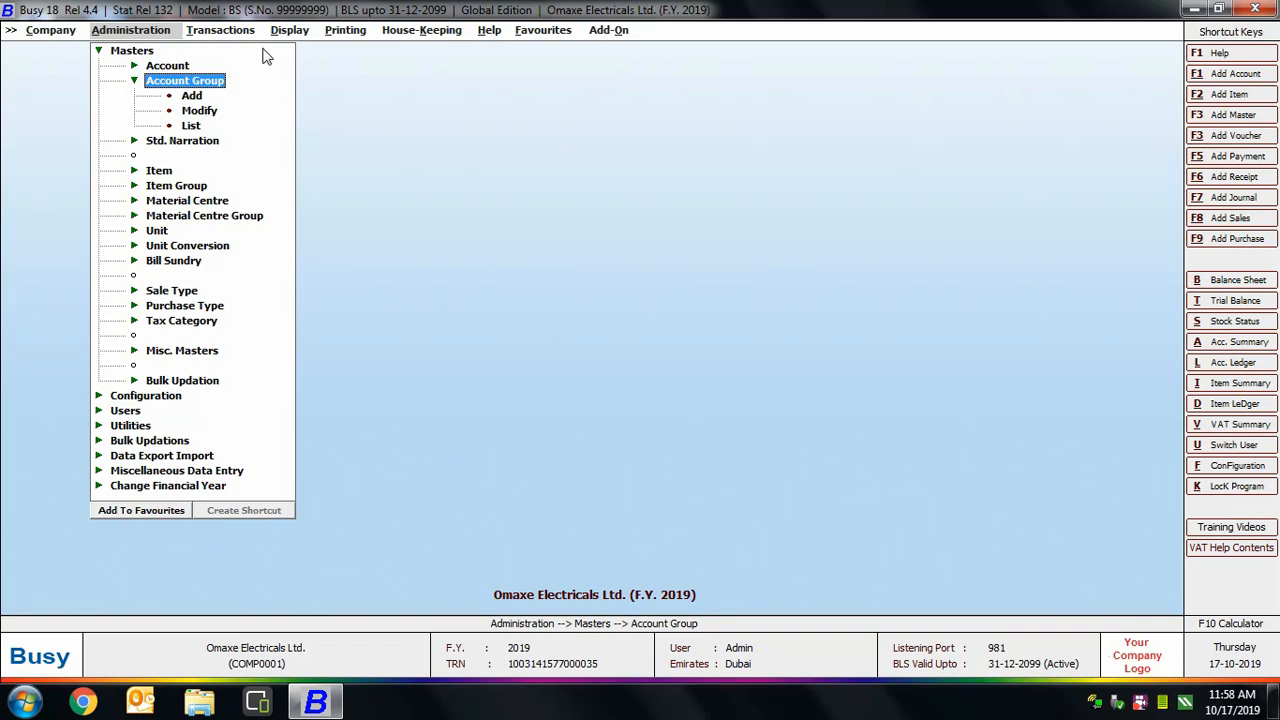
{"action": "double_click", "coordinate": [197, 97]}
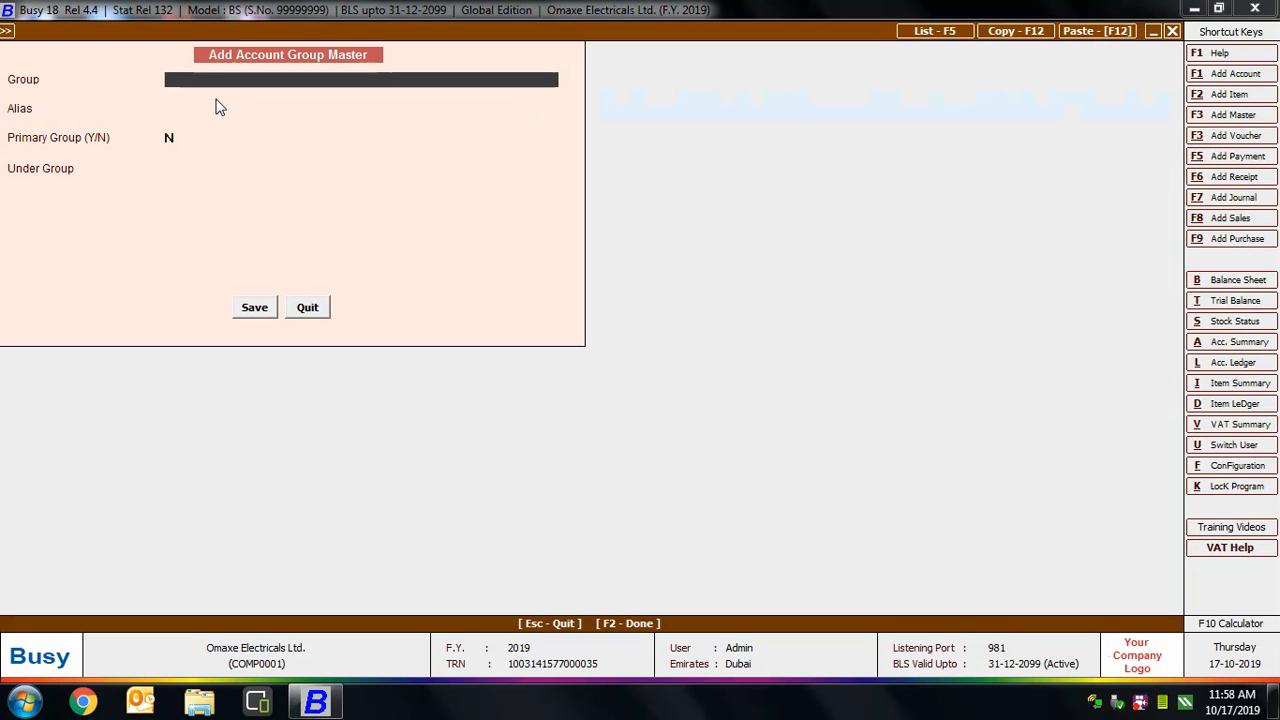
{"action": "type", "text": "Debtors "}
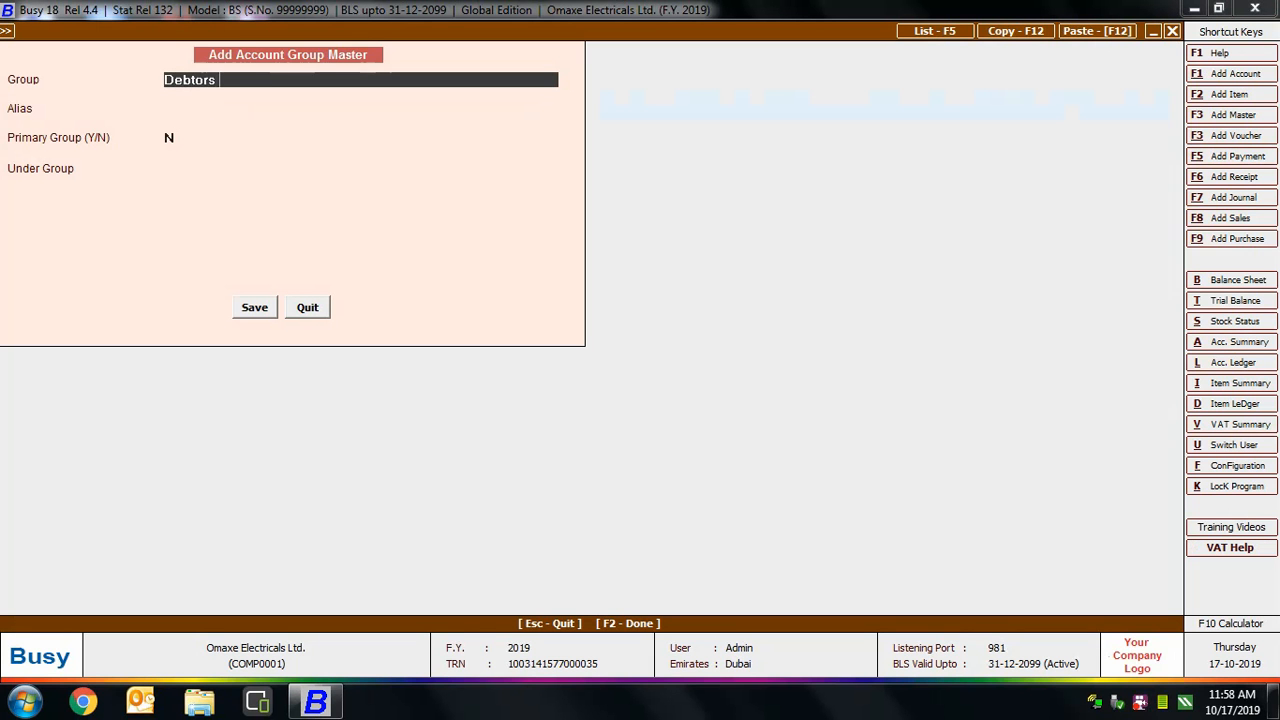
{"action": "type", "text": "- North"}
{"action": "key", "text": "Return"}
{"action": "key", "text": "Return"}
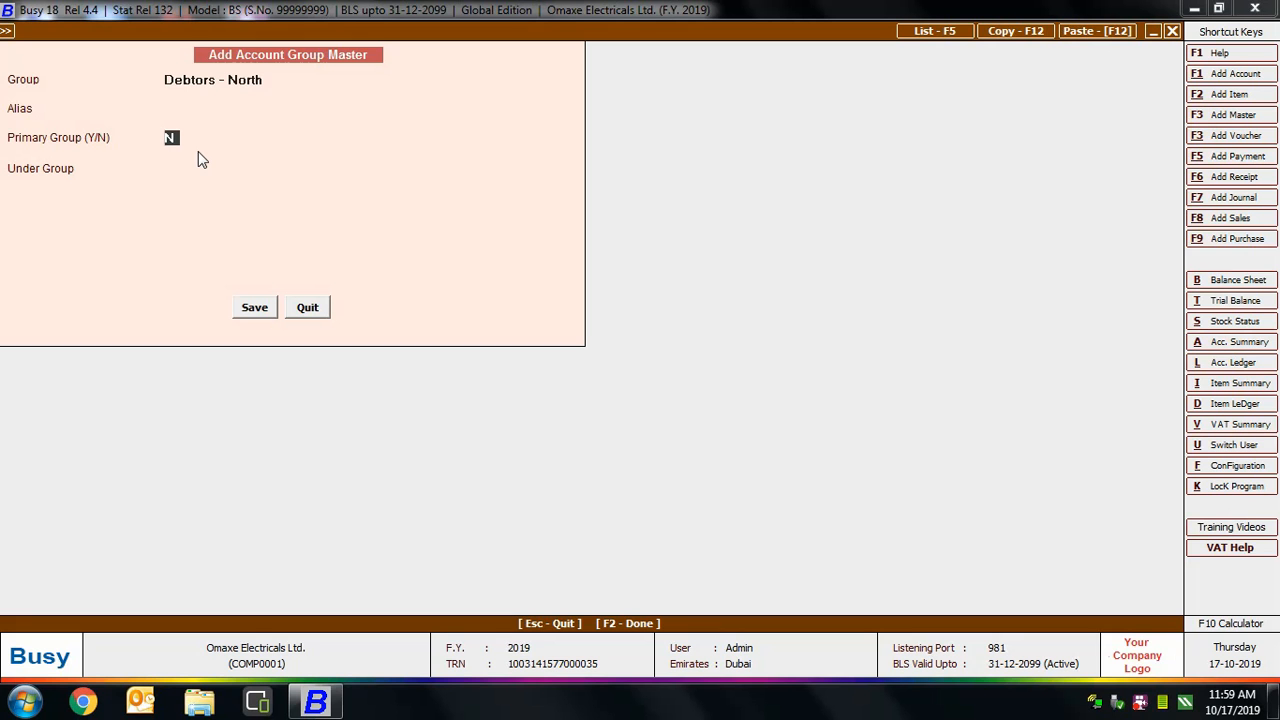
- Keep the account group non-primary (N), place it under Sundry Debtors, save it and close the form
{"action": "key", "text": "y"}
{"action": "key", "text": "n"}
{"action": "key", "text": "Return"}
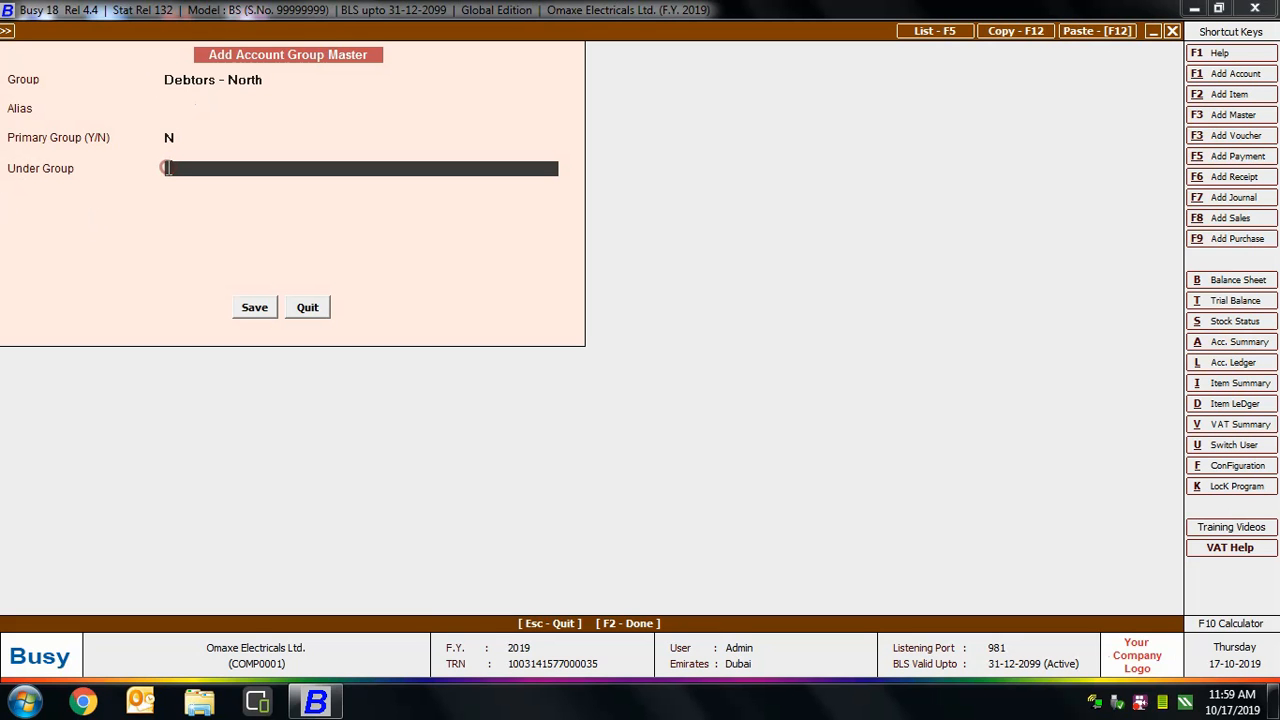
{"action": "type", "text": "sundr"}
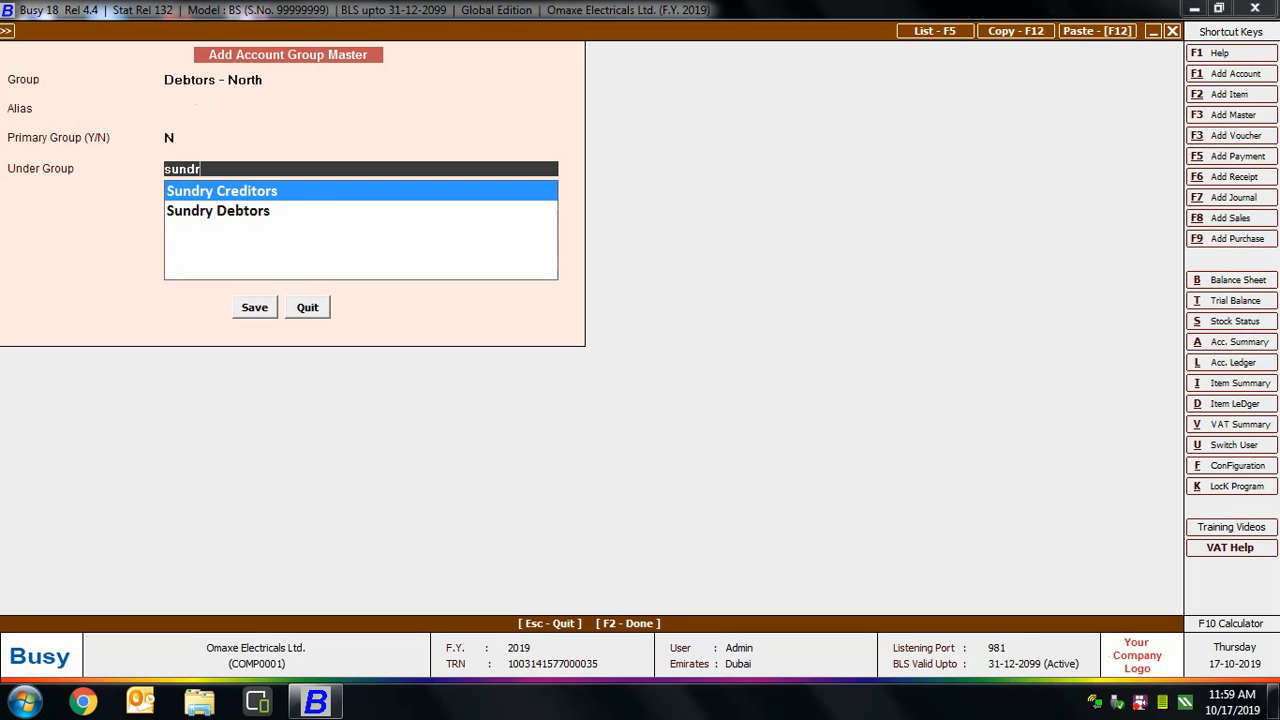
{"action": "key", "text": "Down"}
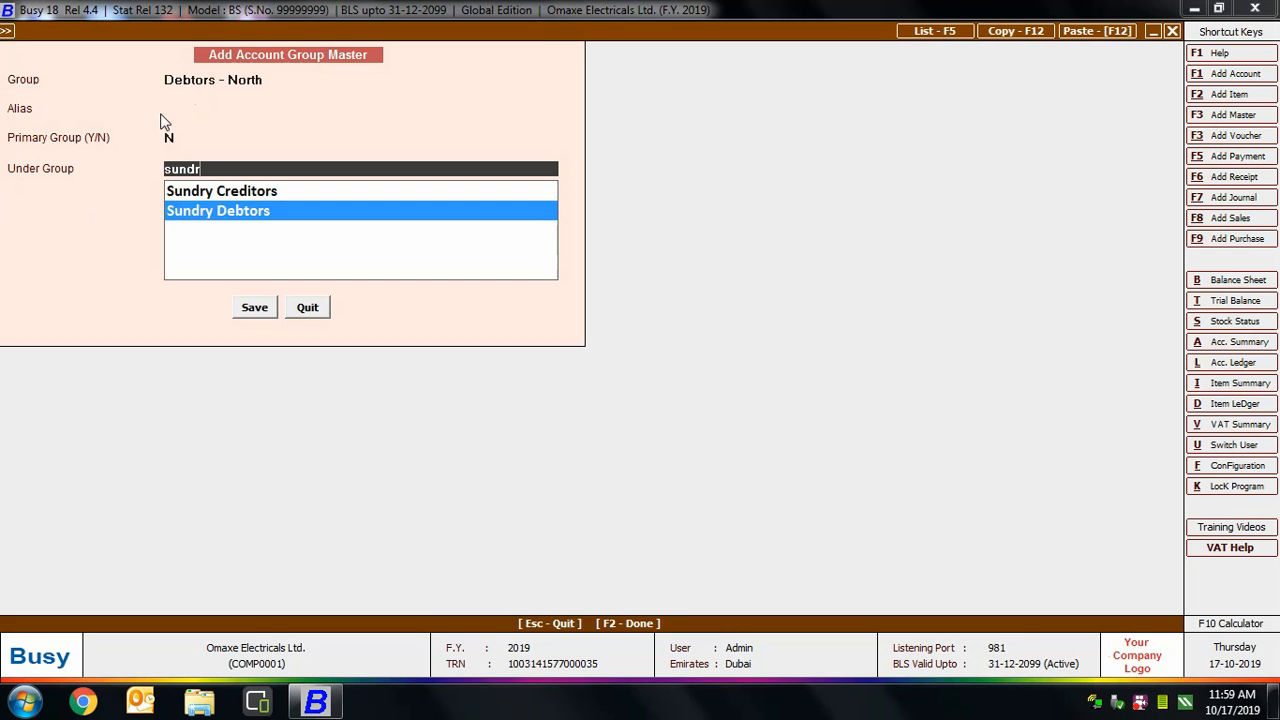
{"action": "key", "text": "Return"}
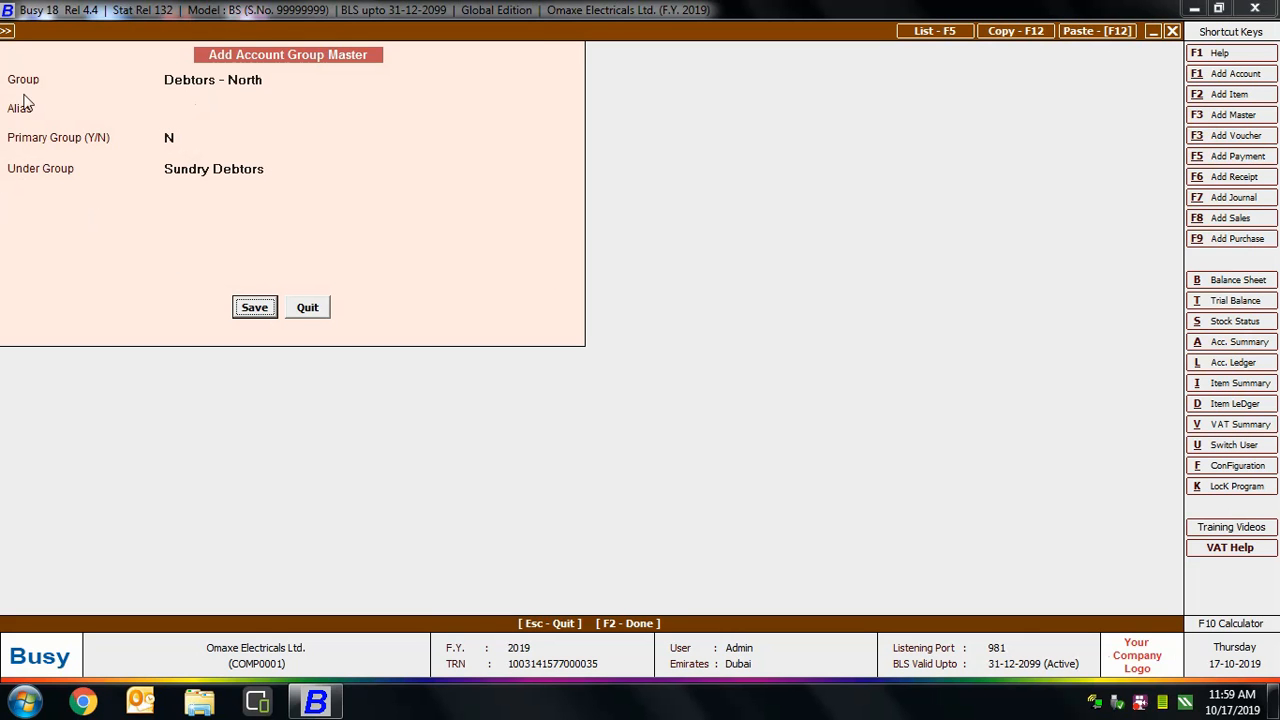
{"action": "left_click", "coordinate": [250, 310]}
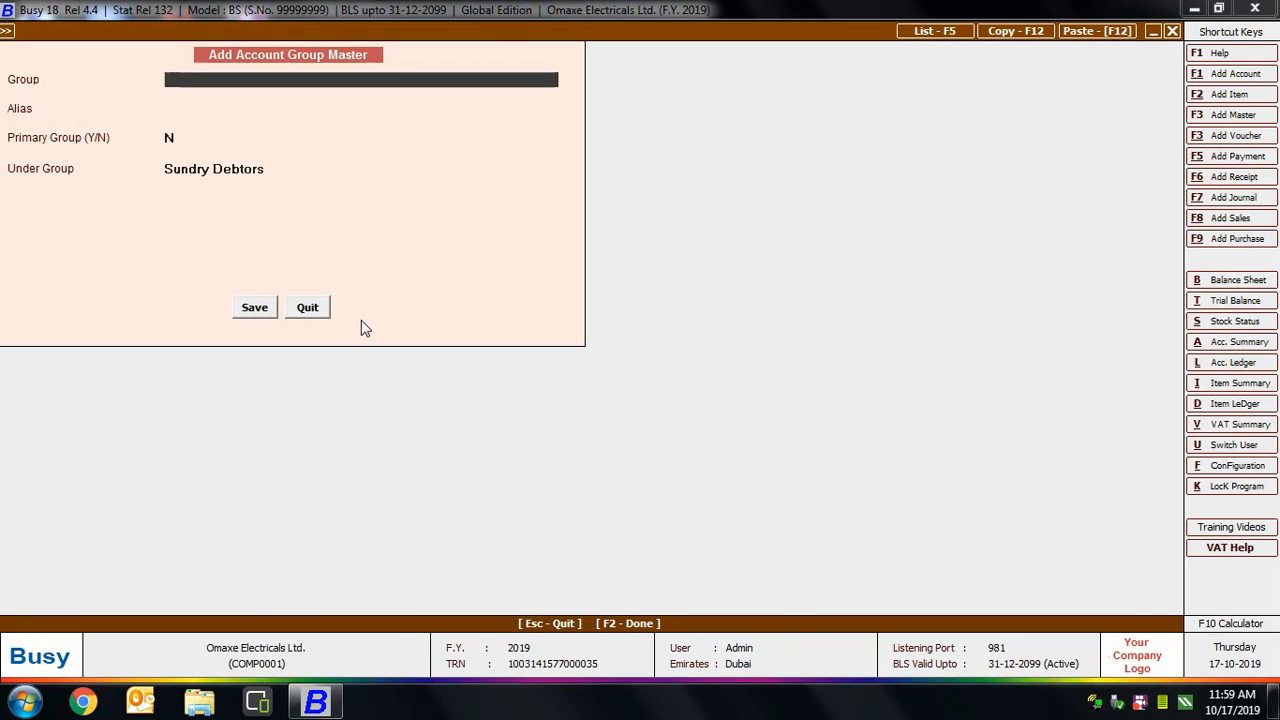
{"action": "key", "text": "Escape"}
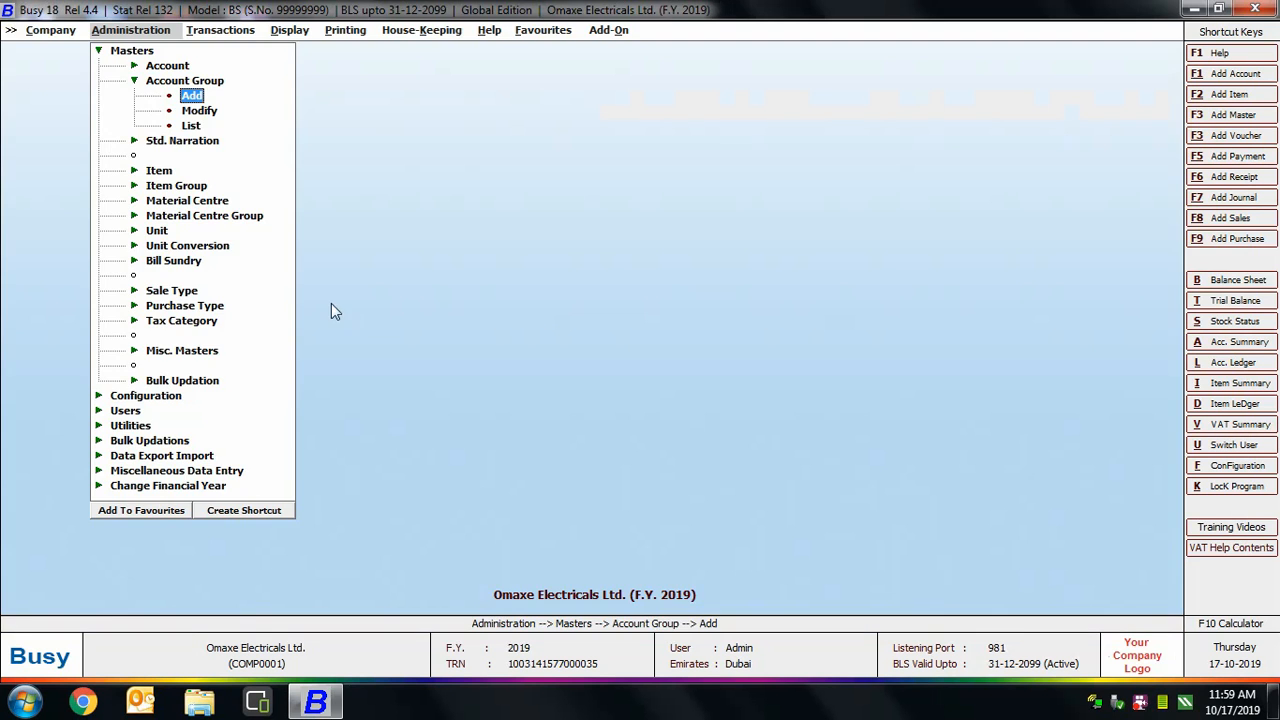
- Open the Cash-in-hand account group for modification, check its parent group and original name, and save it without edits
{"action": "left_click", "coordinate": [199, 110]}
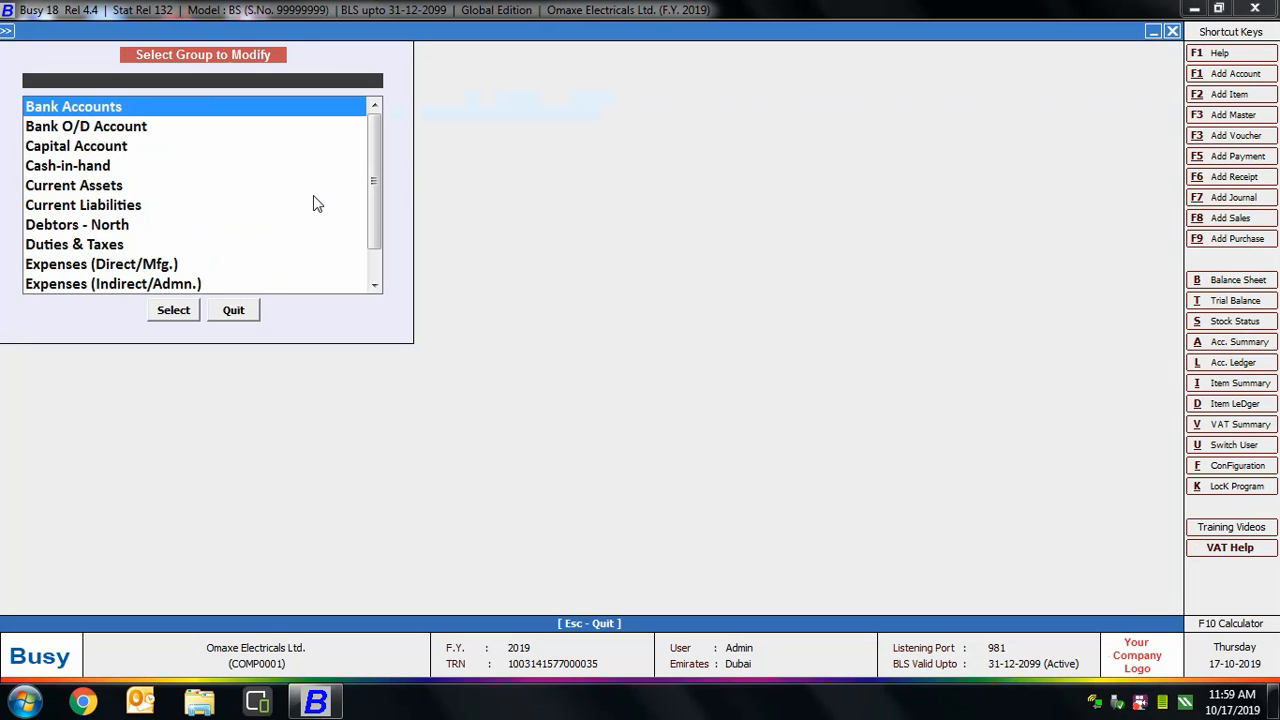
{"action": "left_click", "coordinate": [107, 168]}
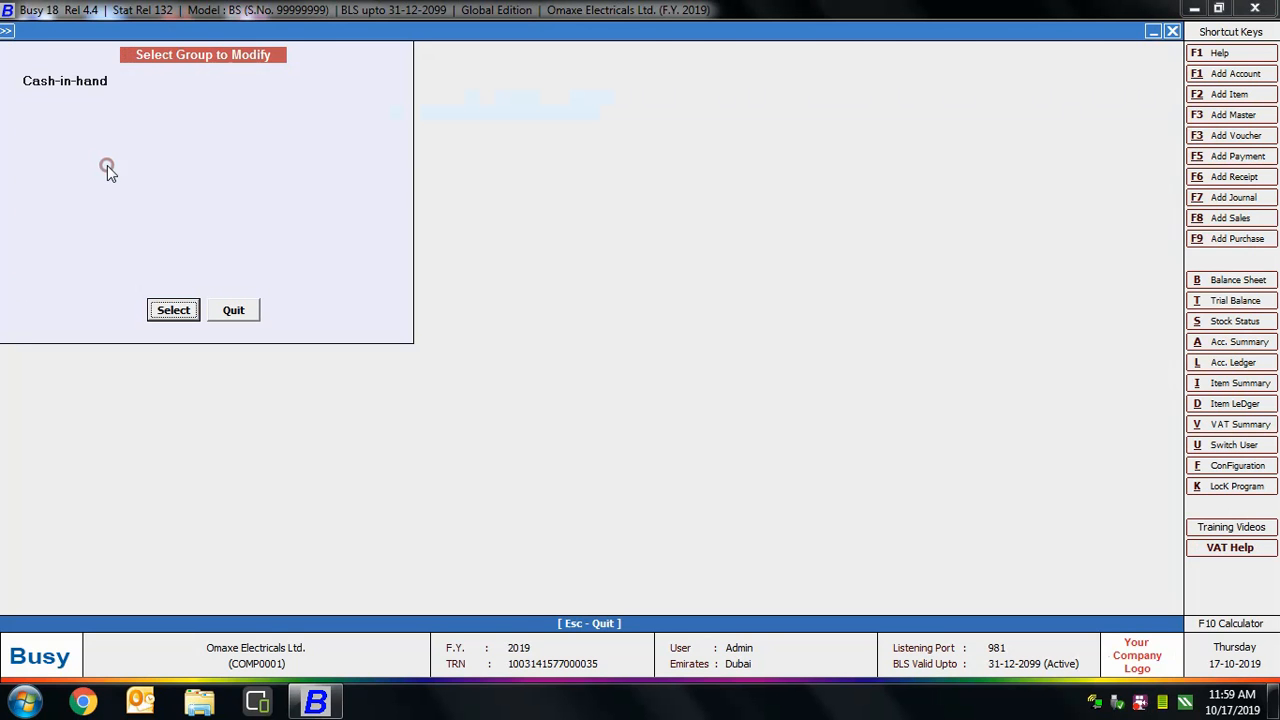
{"action": "left_click", "coordinate": [173, 310]}
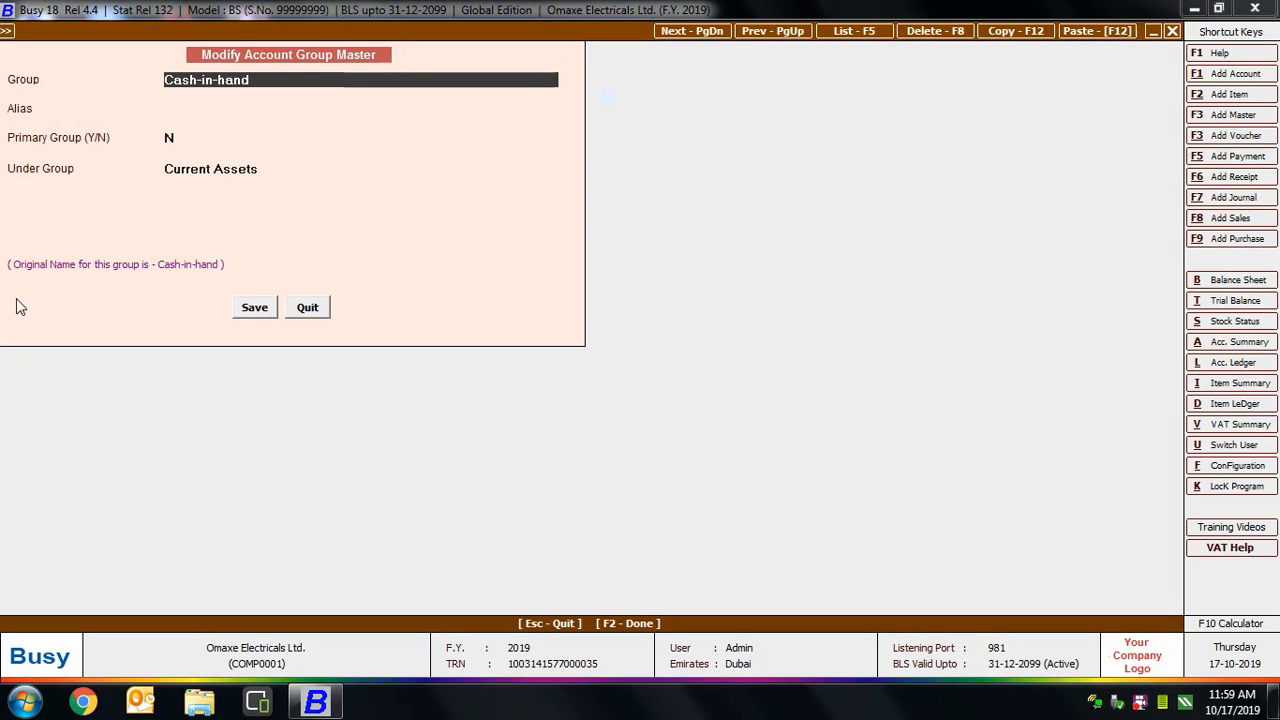
{"action": "left_click", "coordinate": [229, 170]}
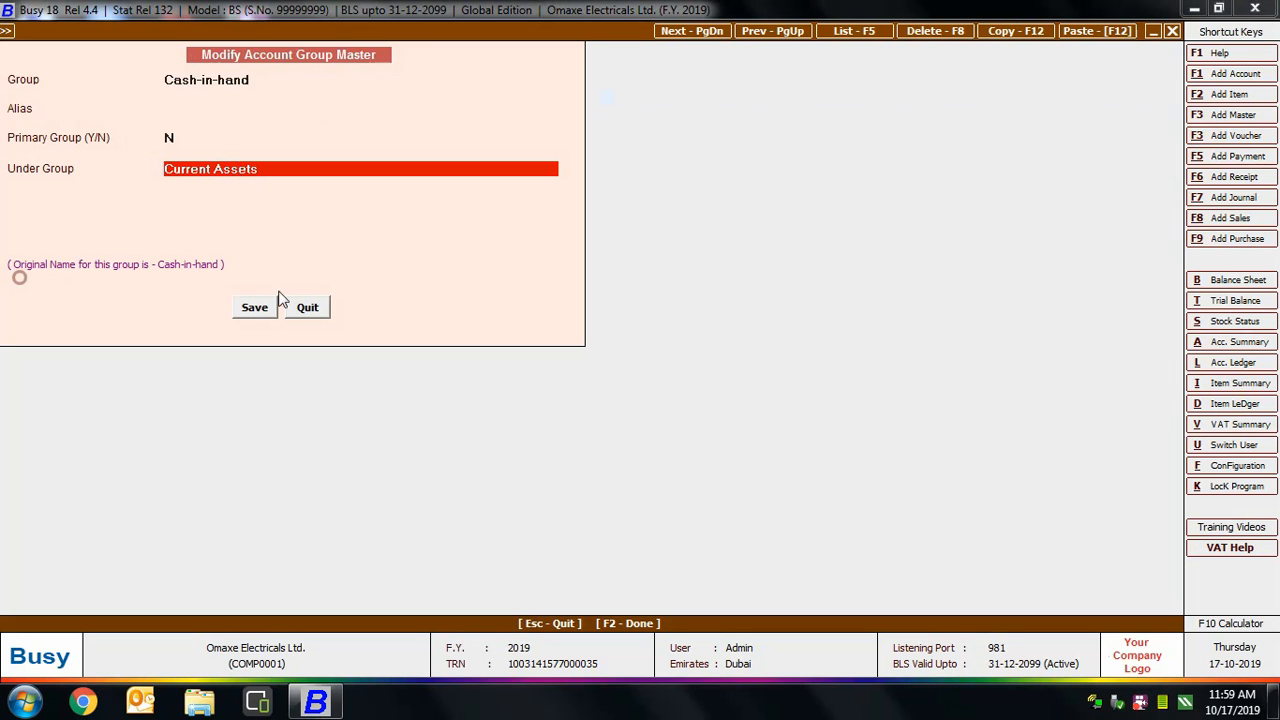
{"action": "left_click", "coordinate": [253, 310]}
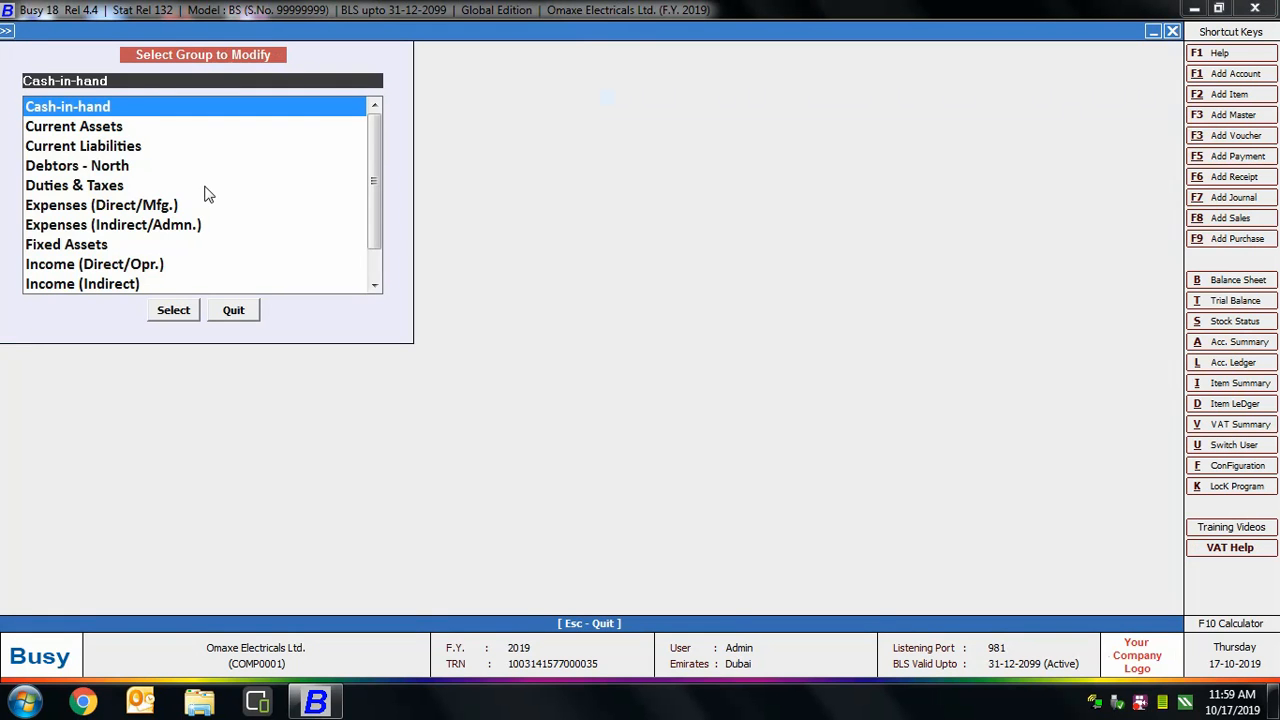
- Open the Sale account group for modification, check its name, primary setting and parent group, and quit without changes
{"action": "type", "text": "sale"}
{"action": "key", "text": "Return"}
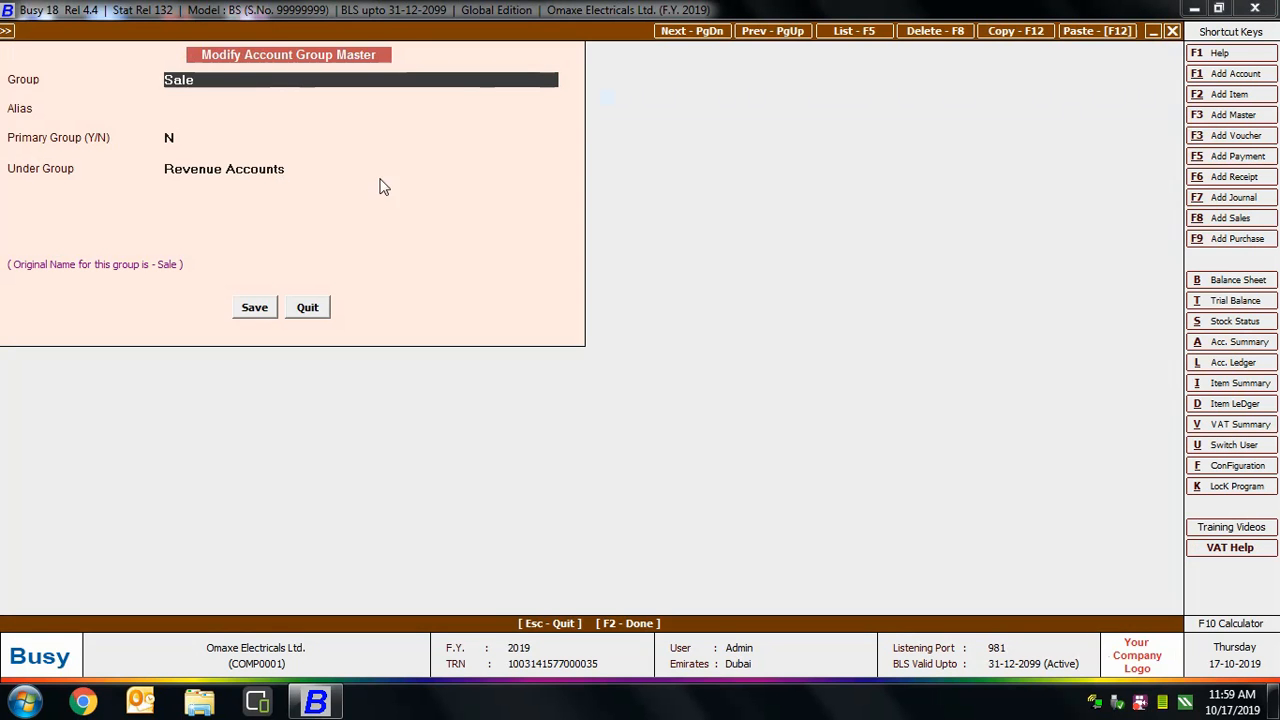
{"action": "key", "text": "Return"}
{"action": "key", "text": "Return"}
{"action": "key", "text": "Return"}
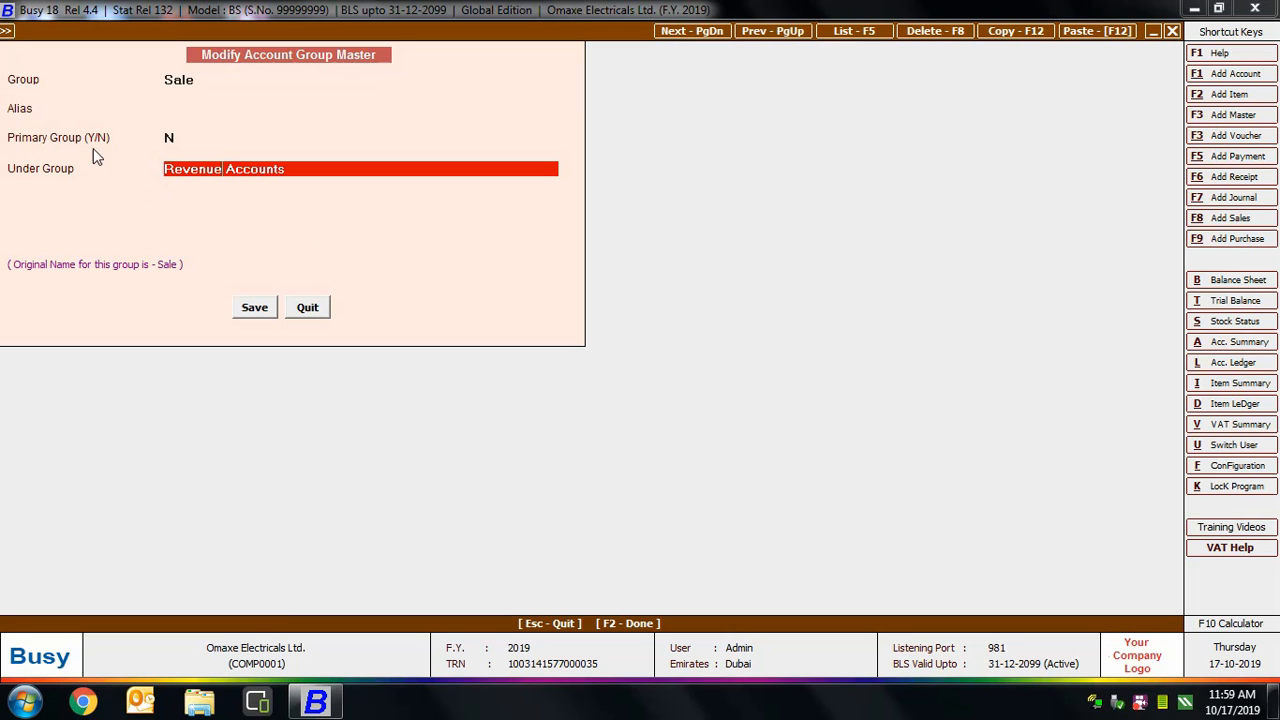
{"action": "left_click", "coordinate": [168, 131]}
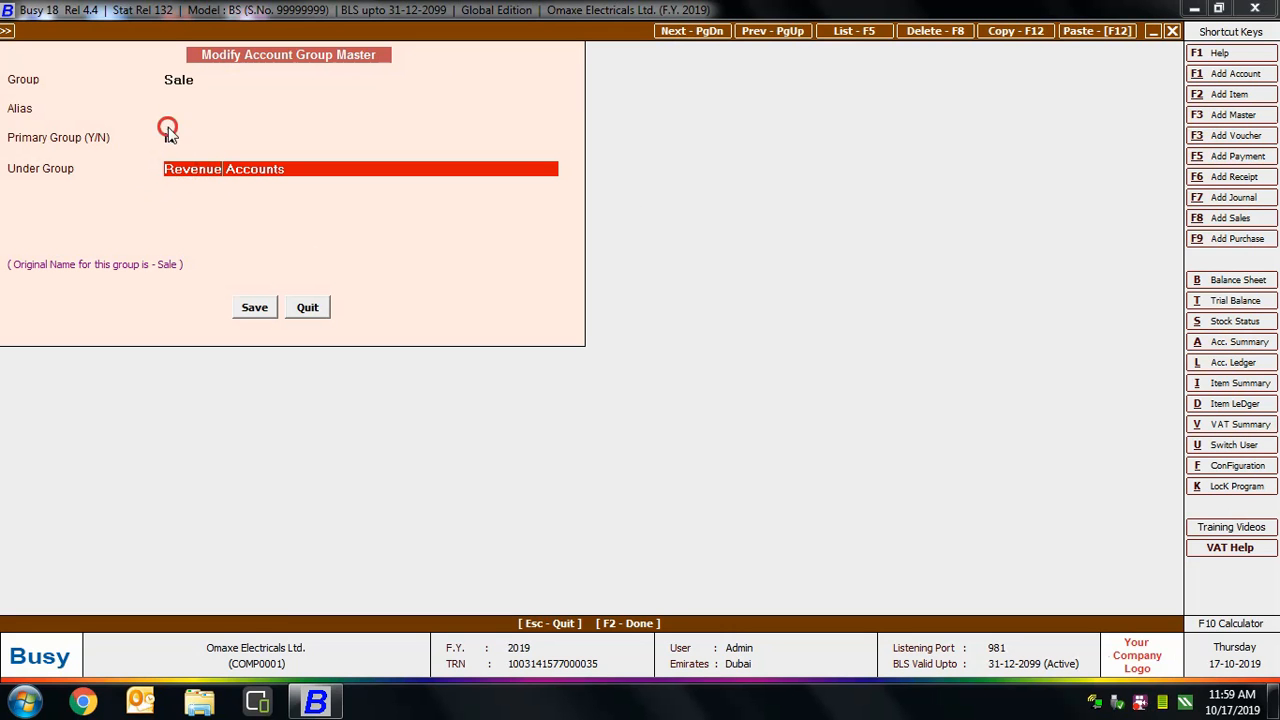
{"action": "left_click", "coordinate": [192, 81]}
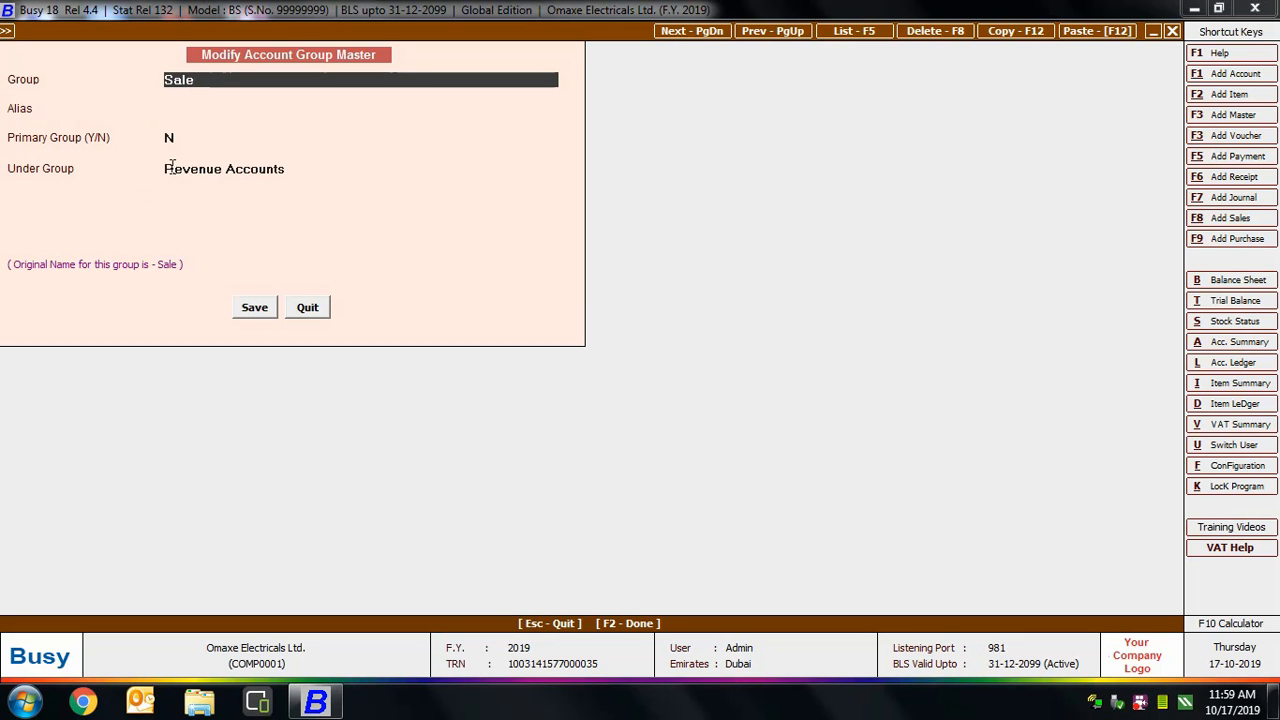
{"action": "left_click", "coordinate": [303, 312]}
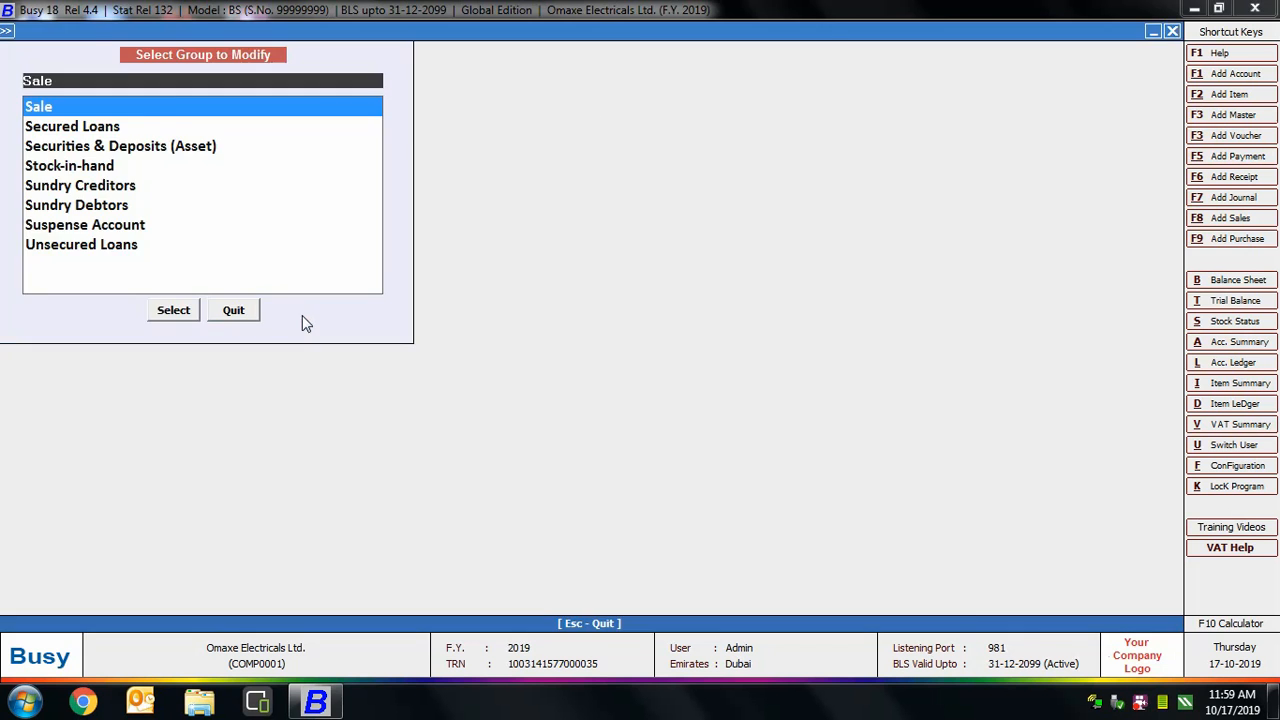
{"action": "key", "text": "Escape"}
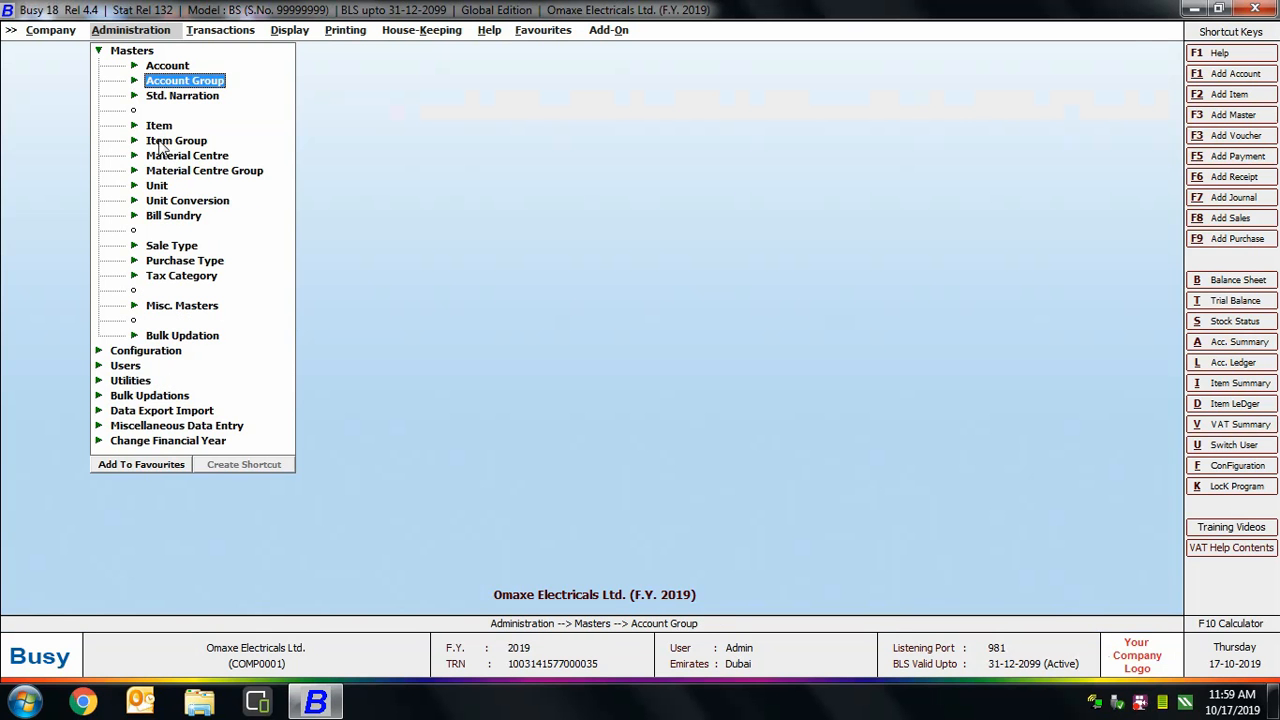
- Start a new item group master named "Refrigerators" and set it as a primary group (Y)
{"action": "left_click", "coordinate": [162, 142]}
{"action": "left_click", "coordinate": [188, 158]}
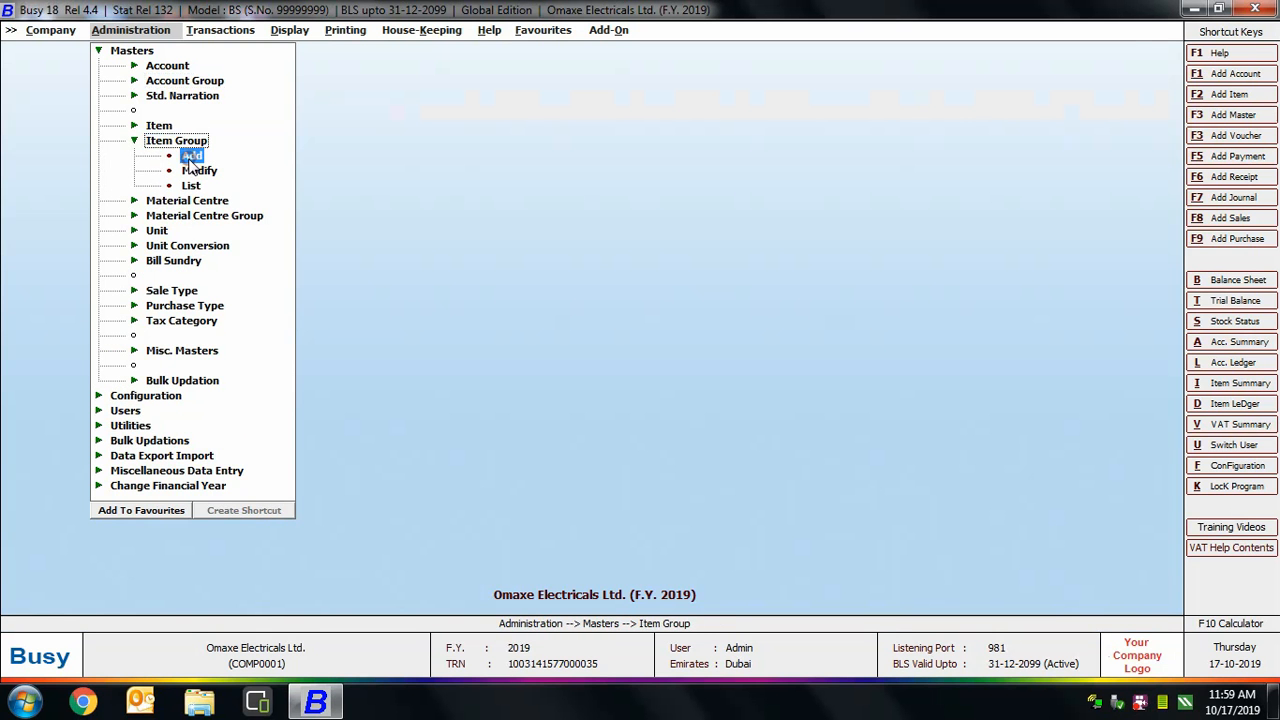
{"action": "type", "text": "Refri"}
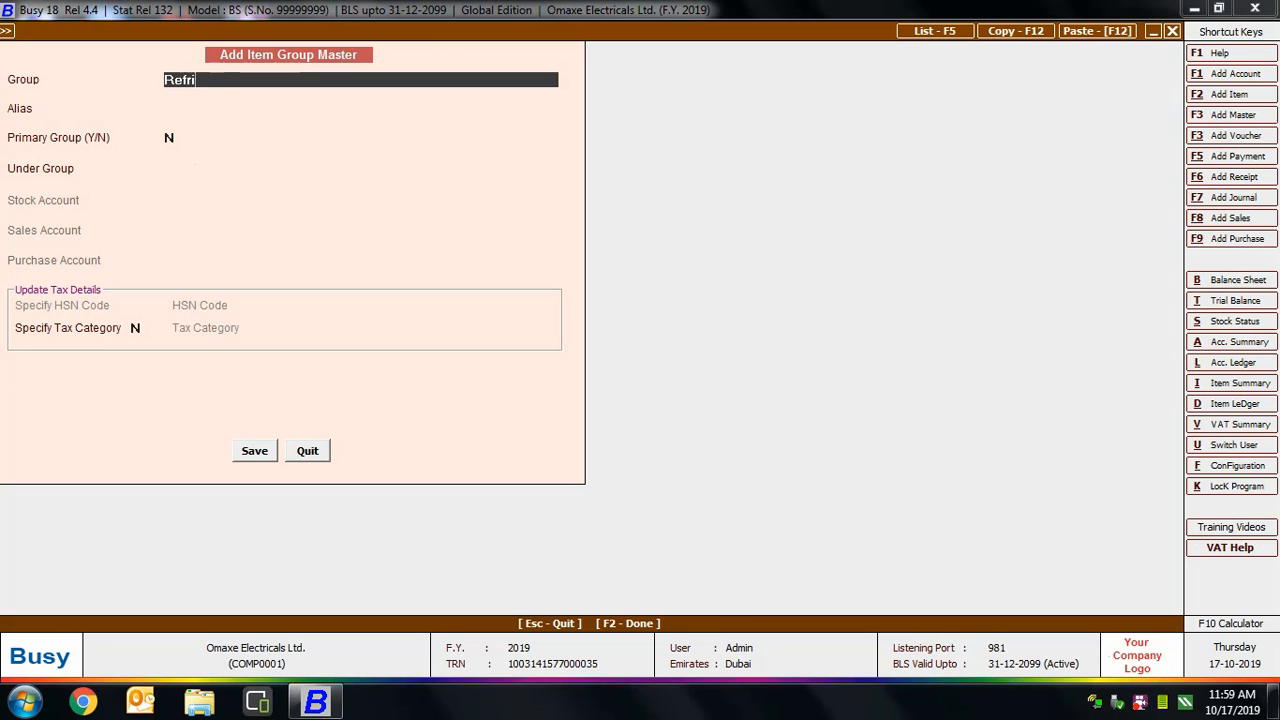
{"action": "type", "text": "gerators"}
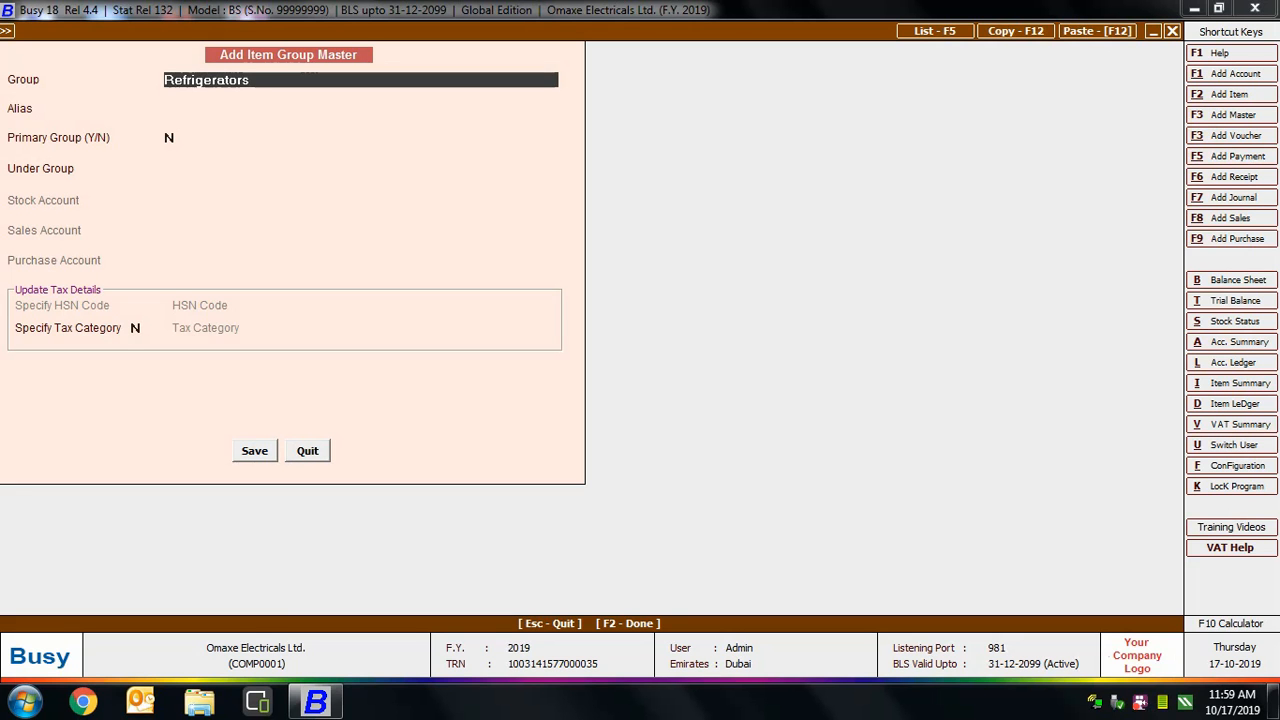
{"action": "key", "text": "Return"}
{"action": "key", "text": "Return"}
{"action": "type", "text": "Y"}
{"action": "key", "text": "Return"}
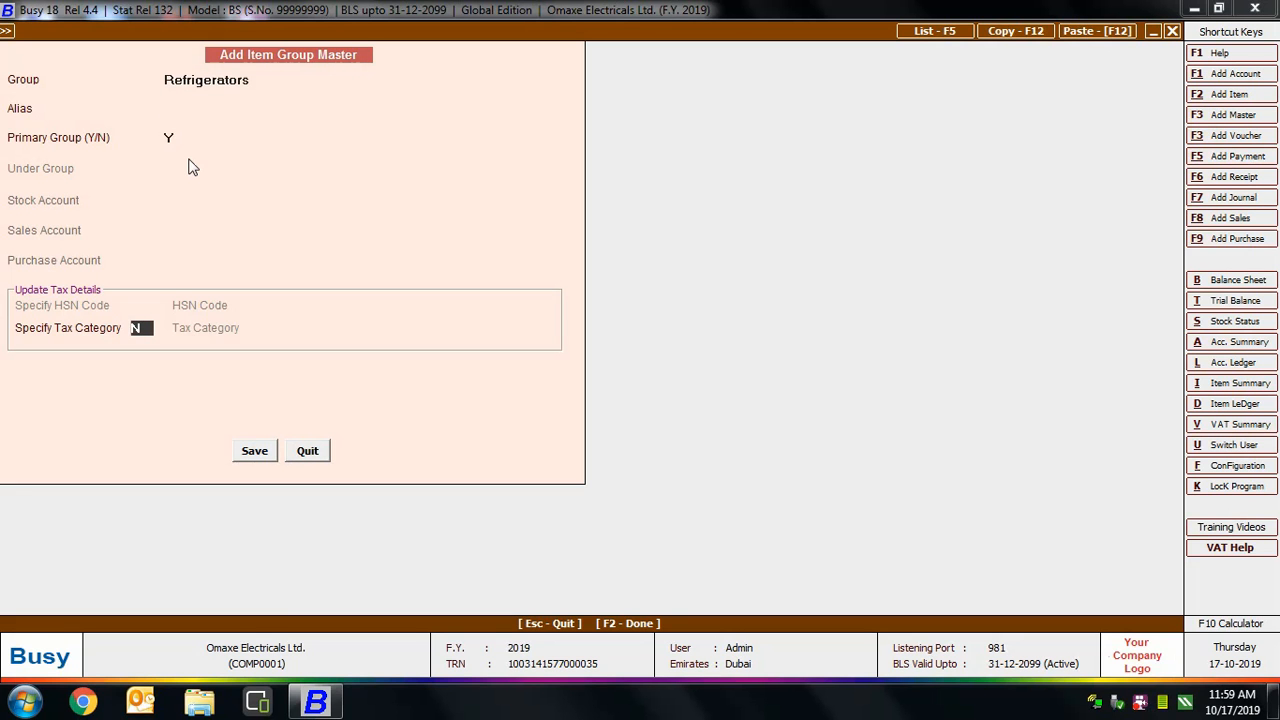
- Enable Specify Tax Category for the item group, set the tax category to 5%, save it and close the form
{"action": "type", "text": "Y"}
{"action": "key", "text": "Return"}
{"action": "key", "text": "Down"}
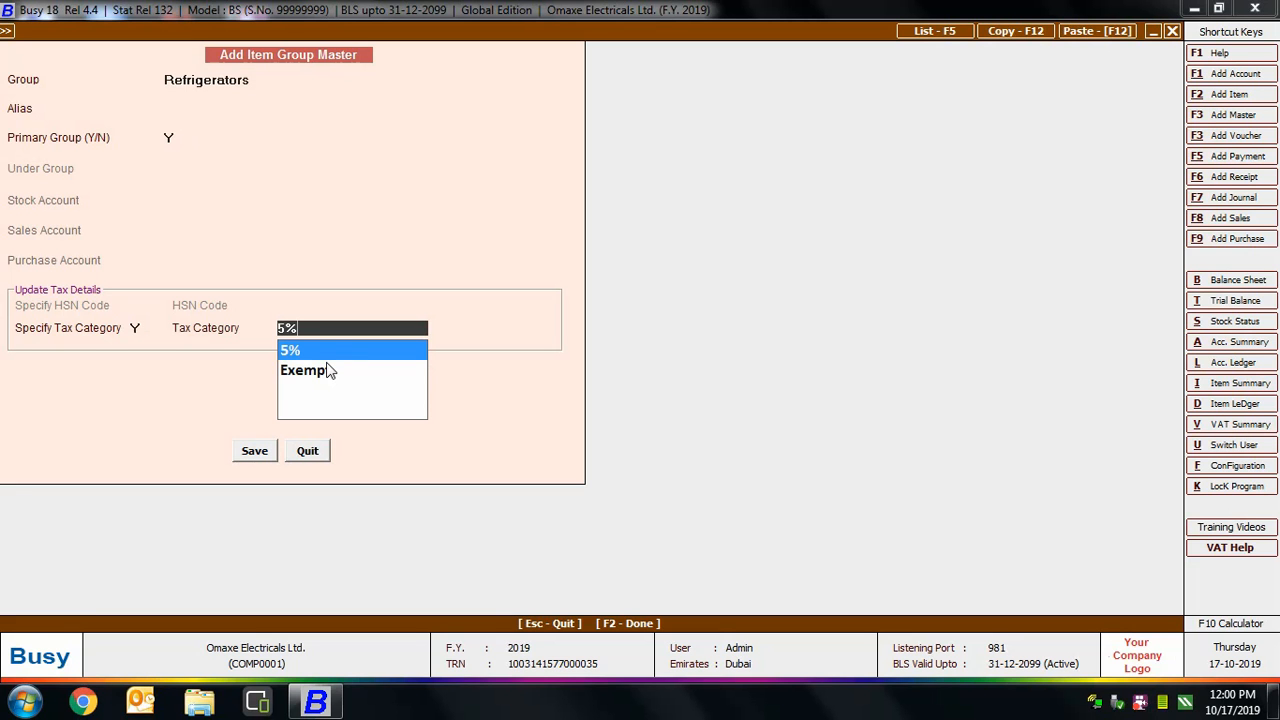
{"action": "left_click", "coordinate": [326, 352]}
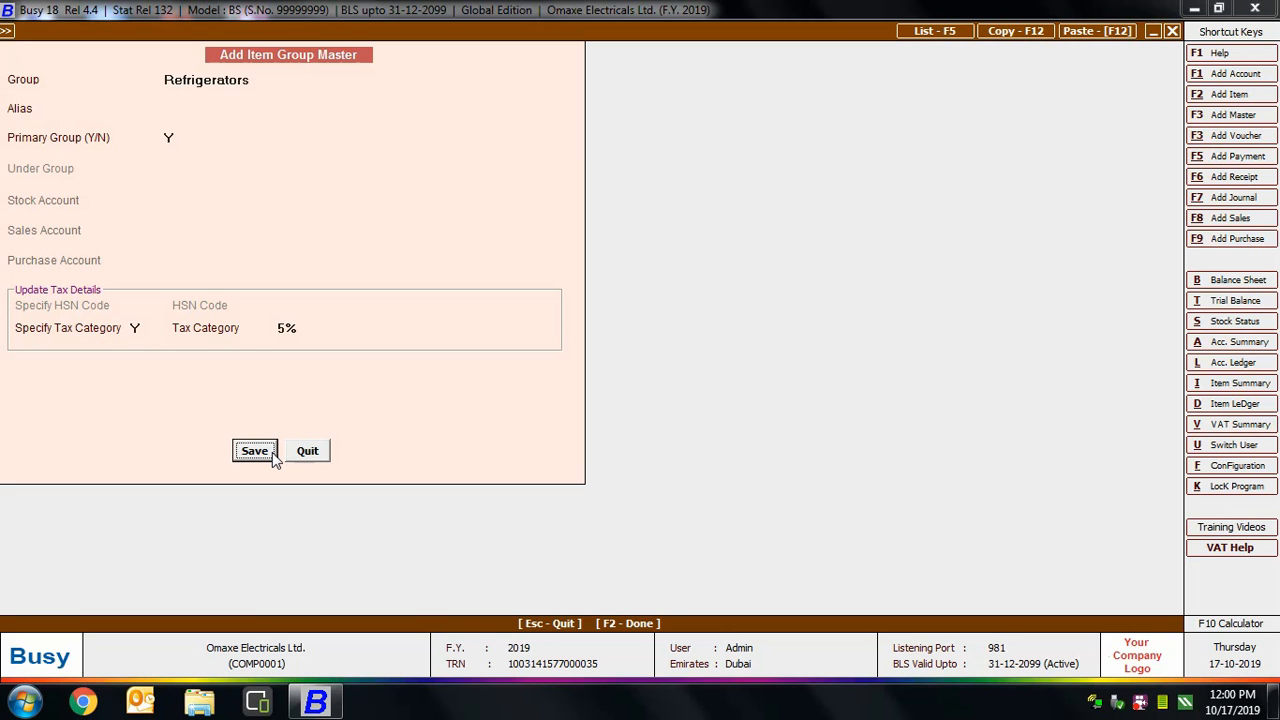
{"action": "left_click", "coordinate": [266, 455]}
{"action": "key", "text": "Escape"}
- Start a new item master named "Whirlpool 265 Litres Refrigerator", keeping the same print name and a blank alias
{"action": "left_click", "coordinate": [165, 142]}
{"action": "left_click", "coordinate": [164, 126]}
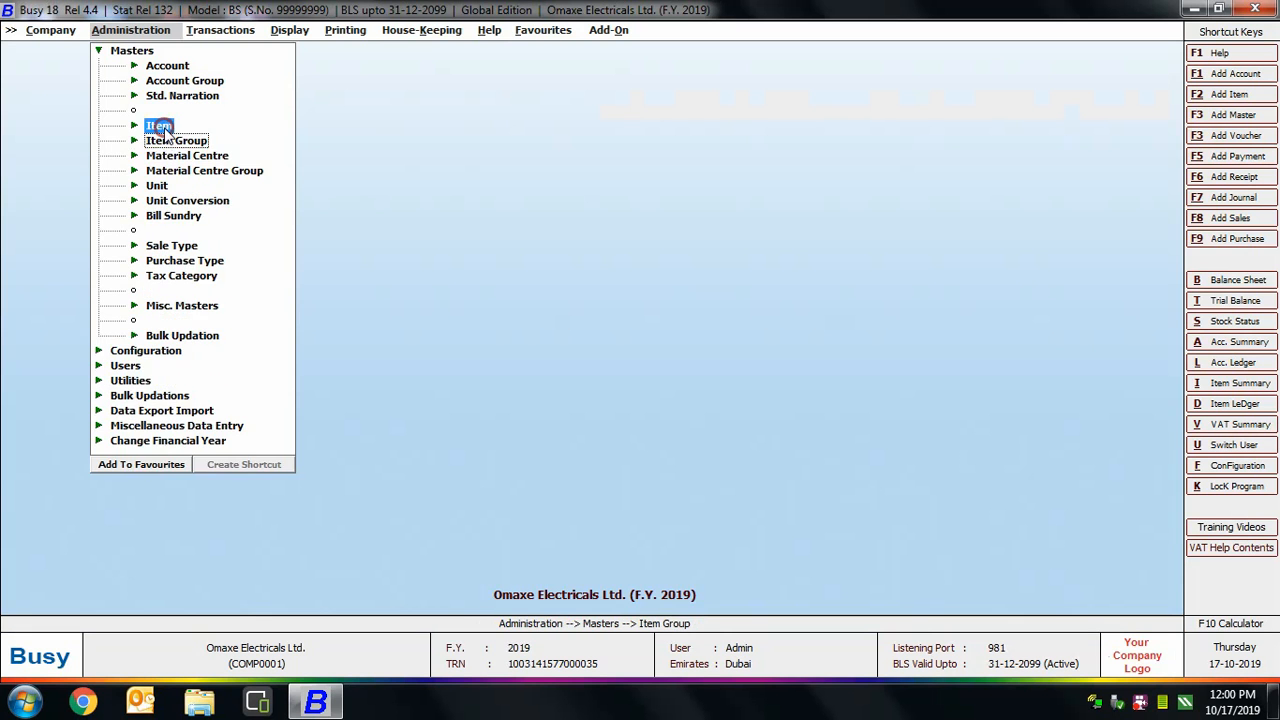
{"action": "left_click", "coordinate": [190, 140]}
{"action": "left_click", "coordinate": [190, 140]}
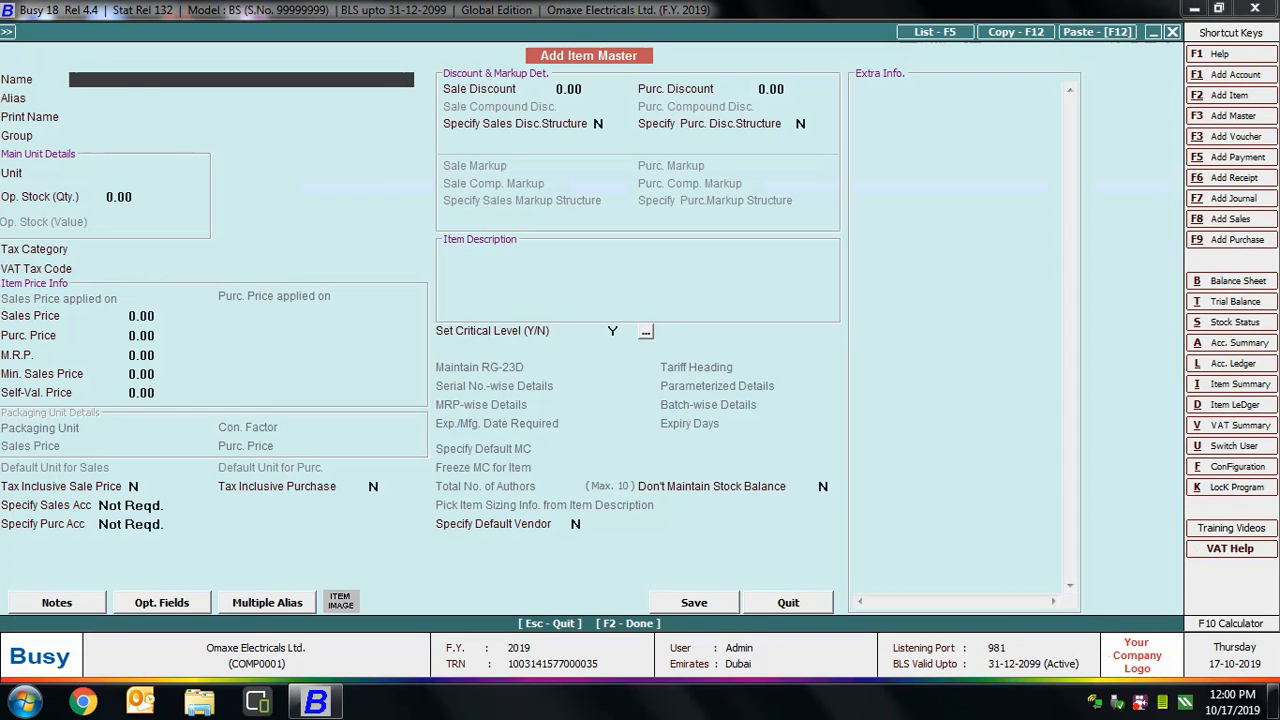
{"action": "type", "text": "Whirlpool 265 Litre"}
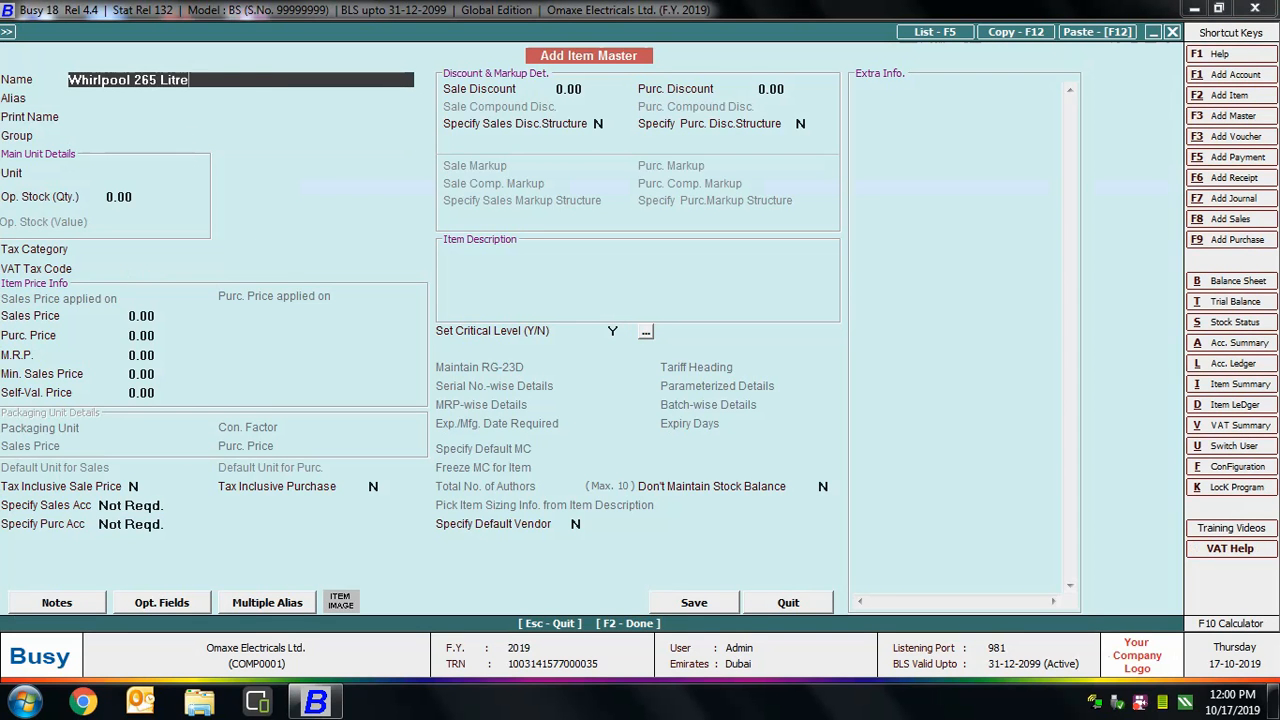
{"action": "type", "text": "s Refrigerator"}
{"action": "key", "text": "Return"}
{"action": "key", "text": "Return"}
{"action": "key", "text": "Return"}
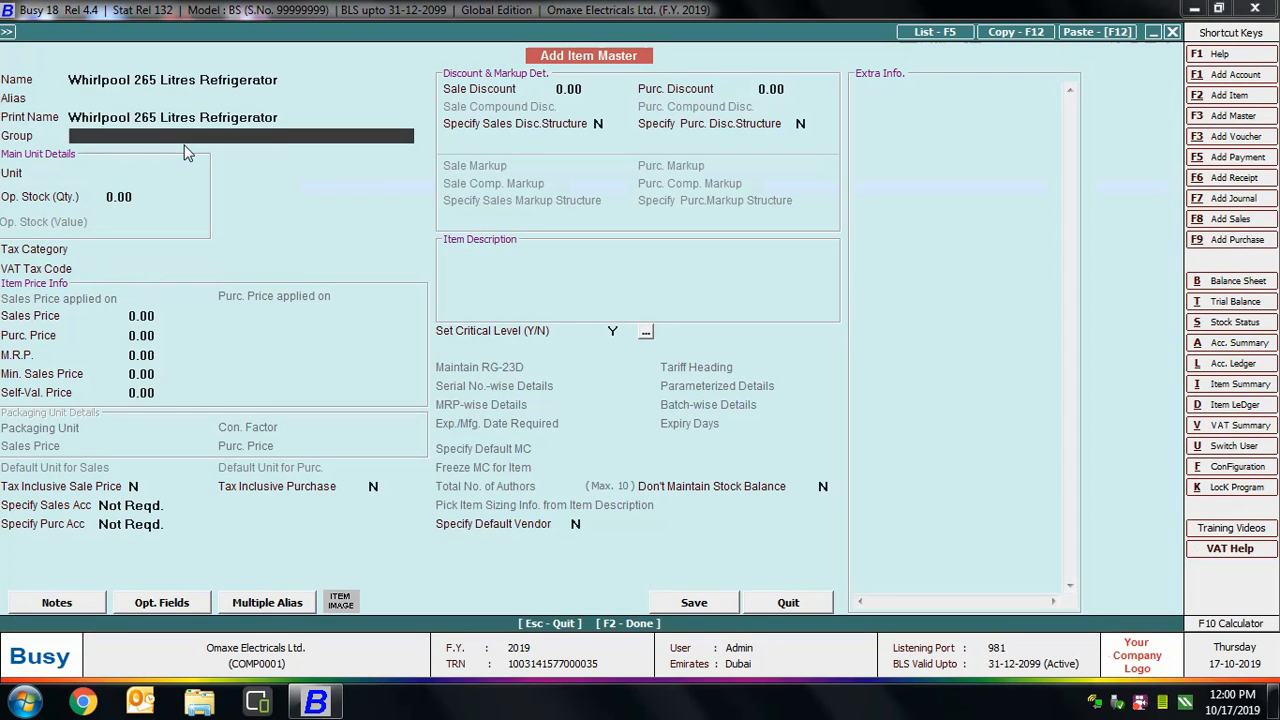
- Assign the item to the Refrigerators group with unit Pcs., check its tax category, and quit without saving
{"action": "key", "text": "Down"}
{"action": "key", "text": "Return"}
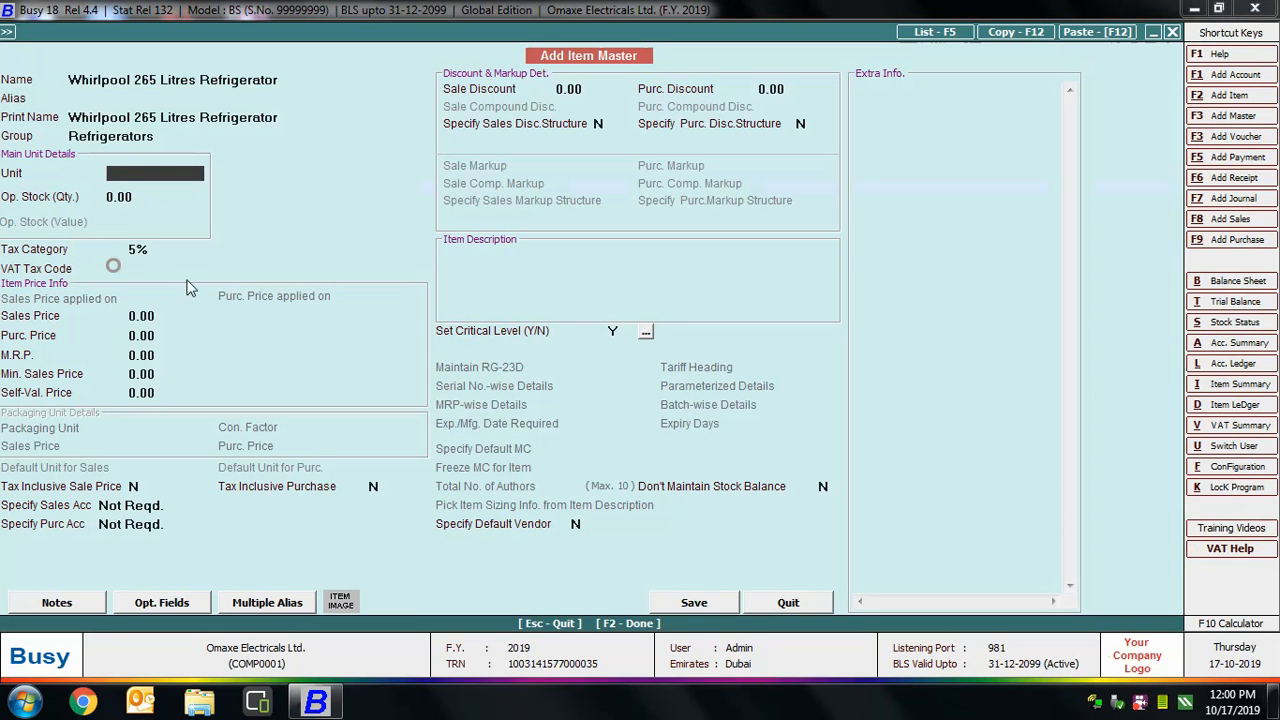
{"action": "type", "text": "p"}
{"action": "key", "text": "Return"}
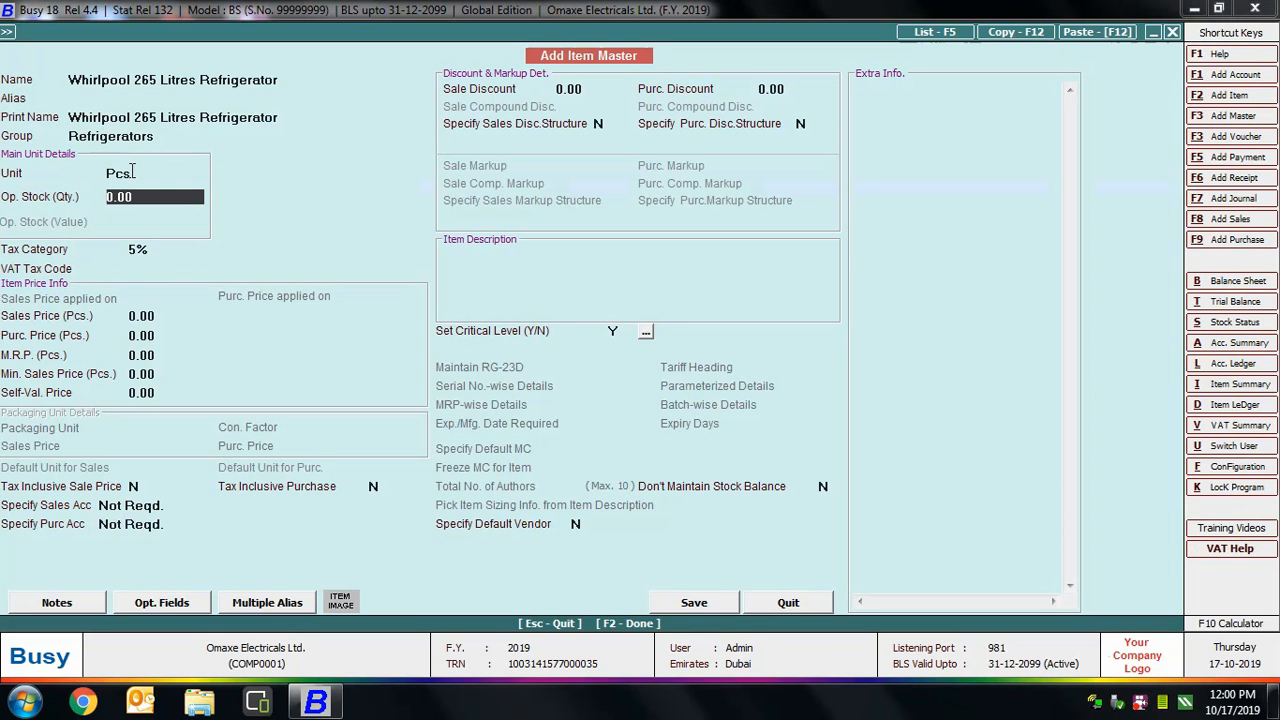
{"action": "key", "text": "Return"}
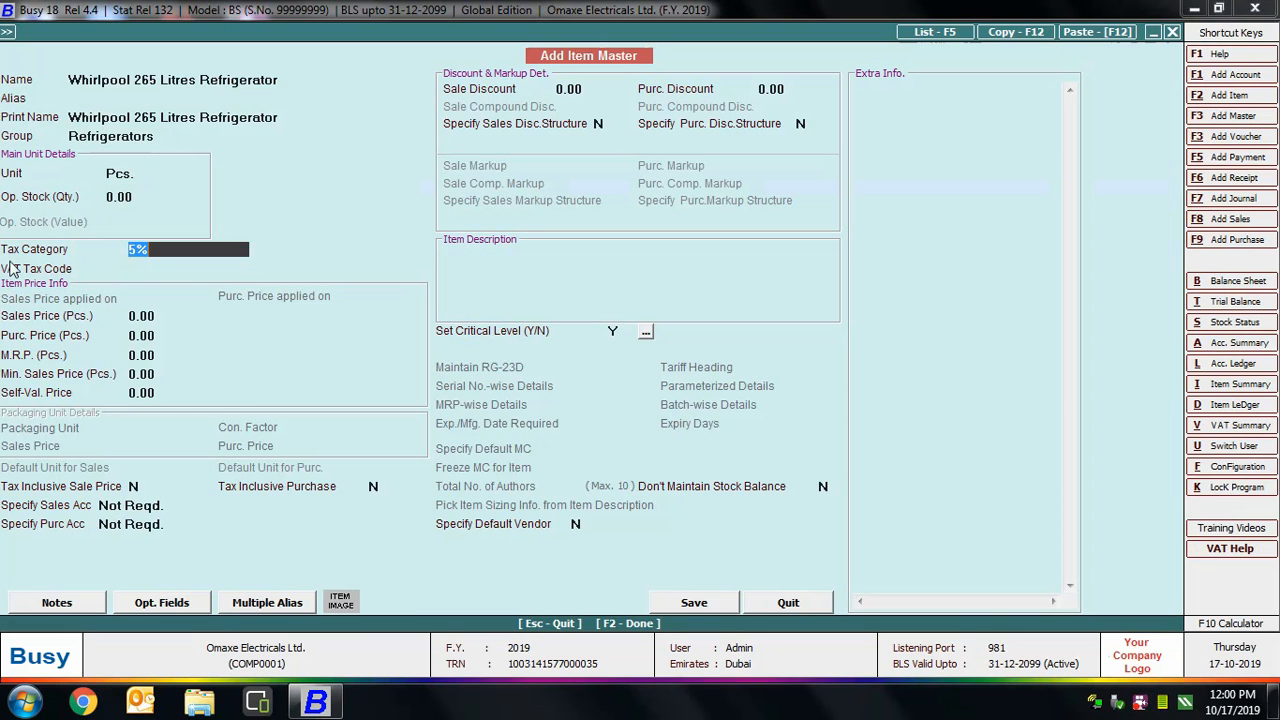
{"action": "left_click", "coordinate": [112, 137]}
{"action": "left_click", "coordinate": [145, 248]}
{"action": "left_click", "coordinate": [786, 602]}
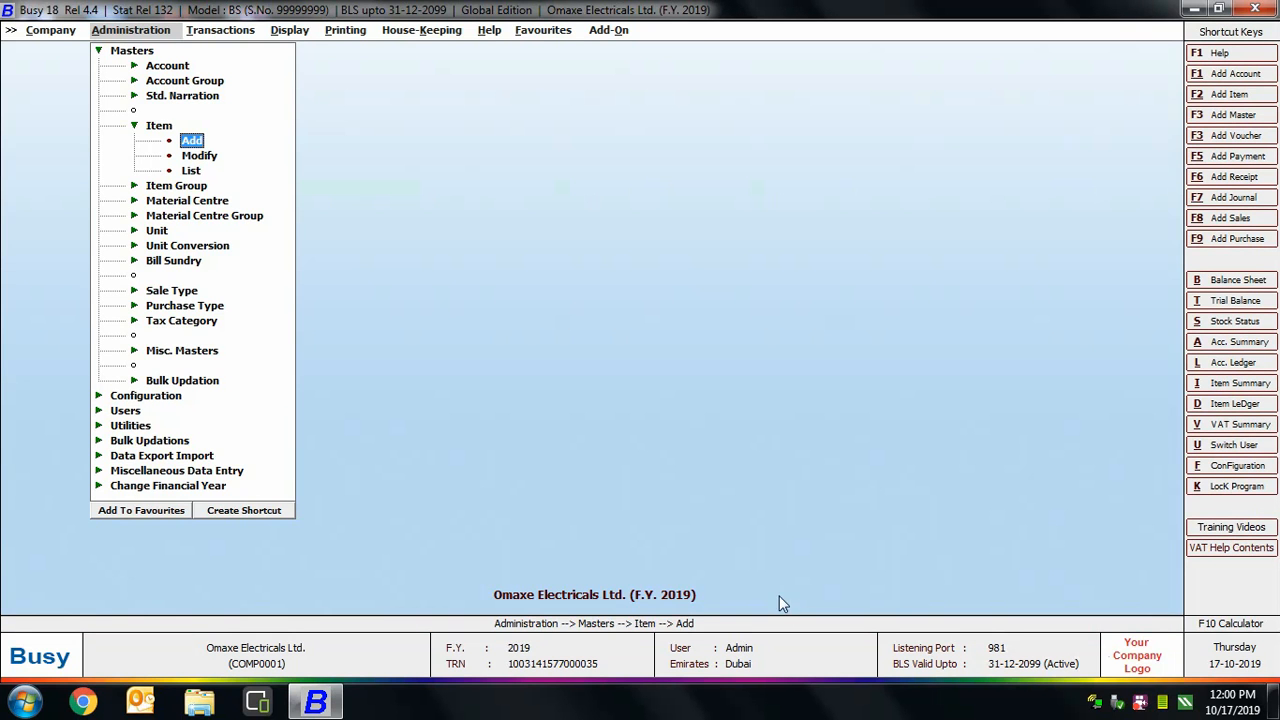
- Start a new material centre group master named "Retail Outlet - North" with a blank alias, leaving it as a non-primary group (N)
{"action": "key", "text": "Escape"}
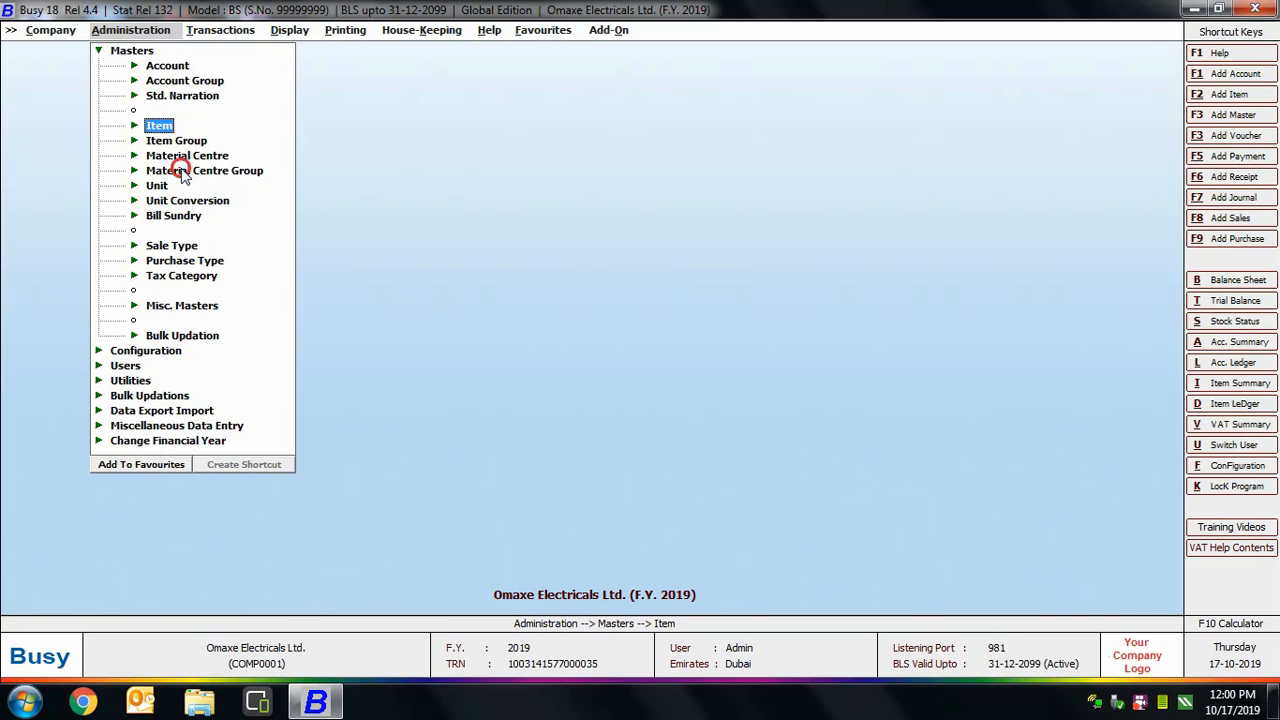
{"action": "left_click", "coordinate": [180, 170]}
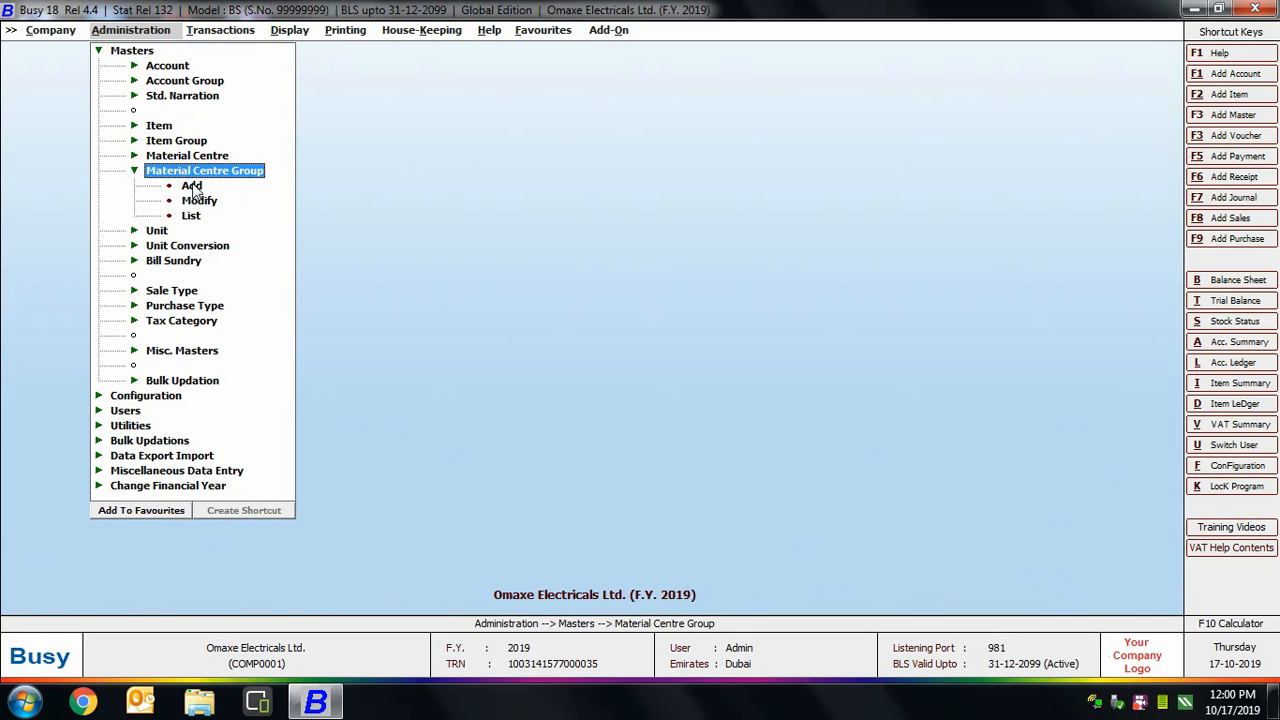
{"action": "left_click", "coordinate": [191, 187]}
{"action": "type", "text": "Retai"}
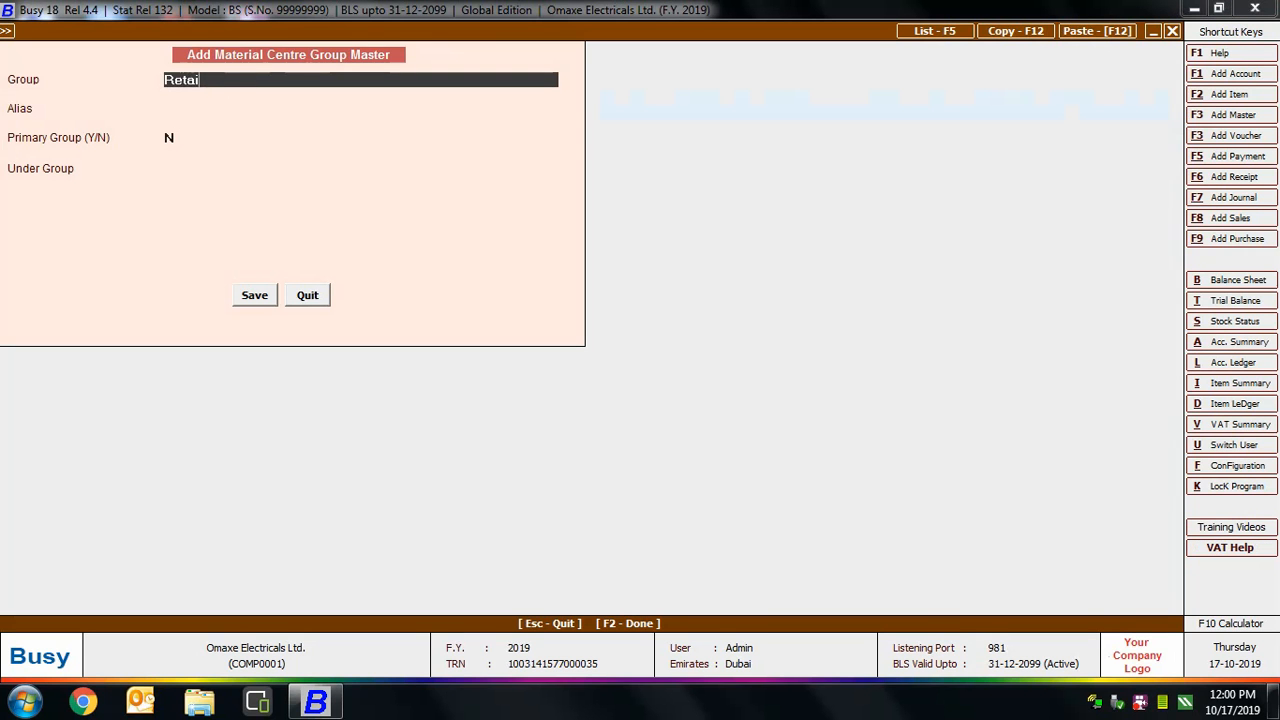
{"action": "type", "text": "l Outlet - North"}
{"action": "key", "text": "Return"}
{"action": "key", "text": "Return"}
{"action": "key", "text": "Return"}
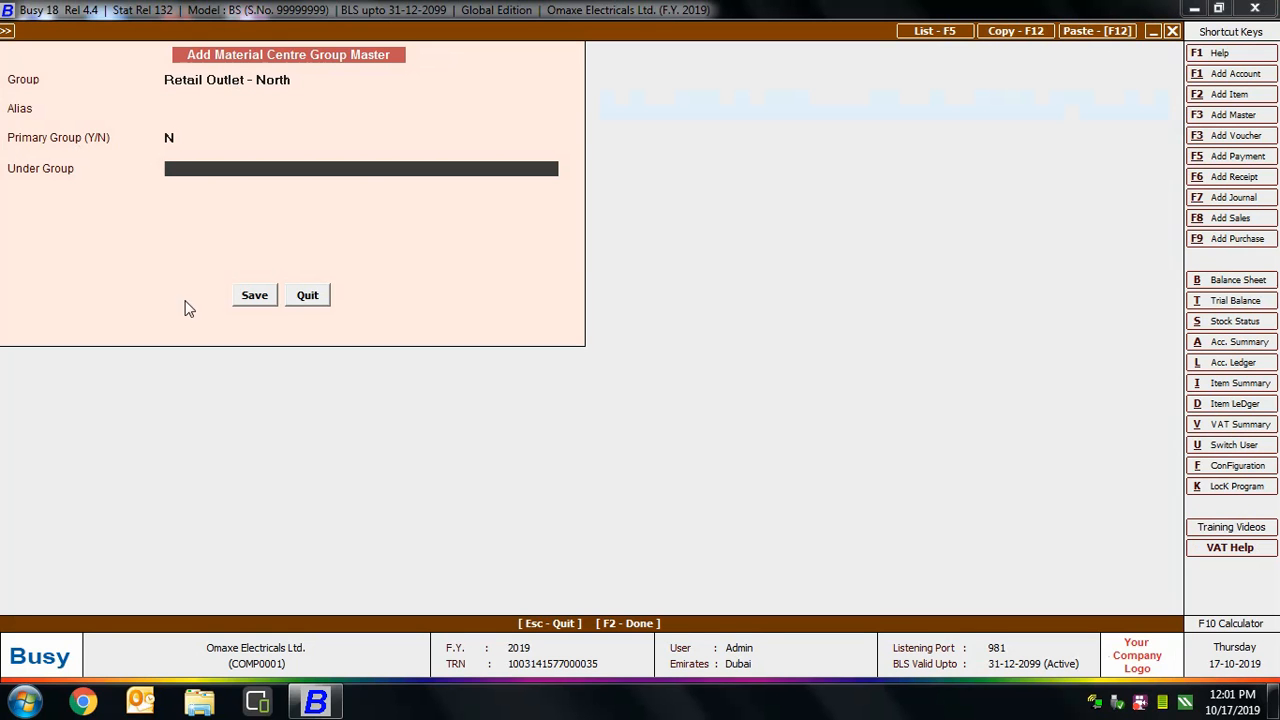
- Search the available parent groups for "re" and clear the search text
{"action": "type", "text": "re"}
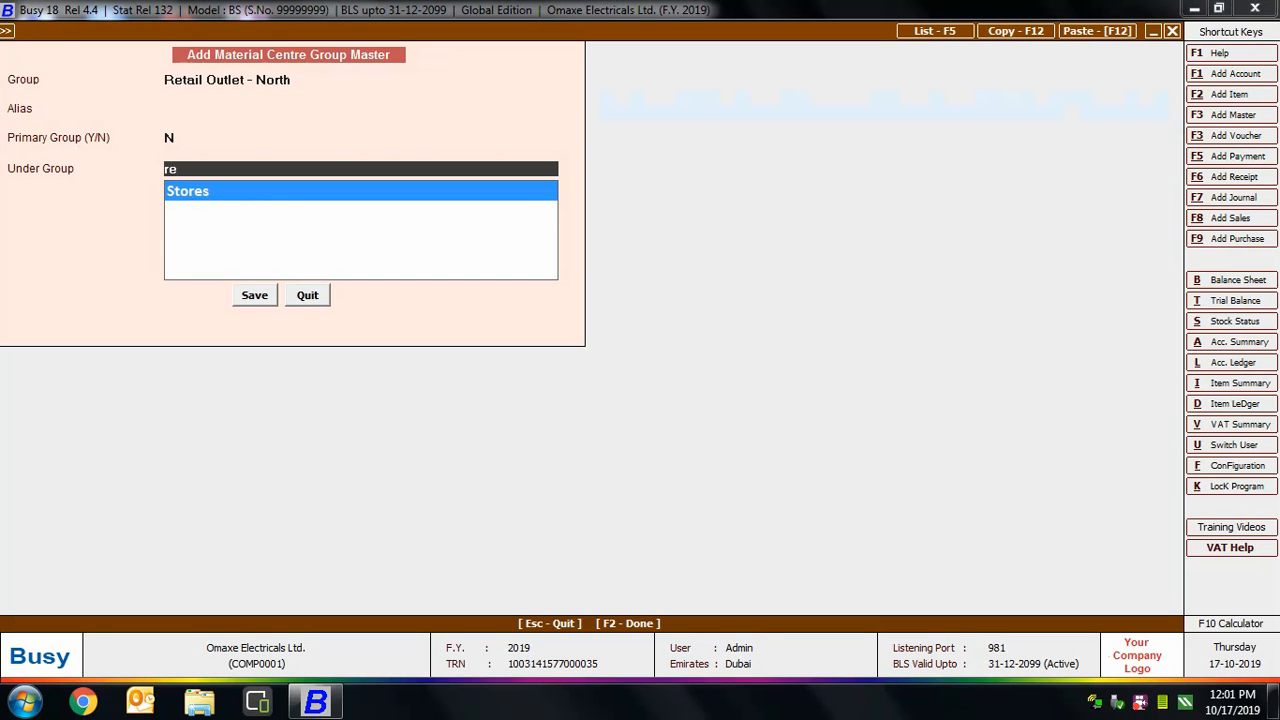
{"action": "key", "text": "BackSpace"}
{"action": "key", "text": "BackSpace"}
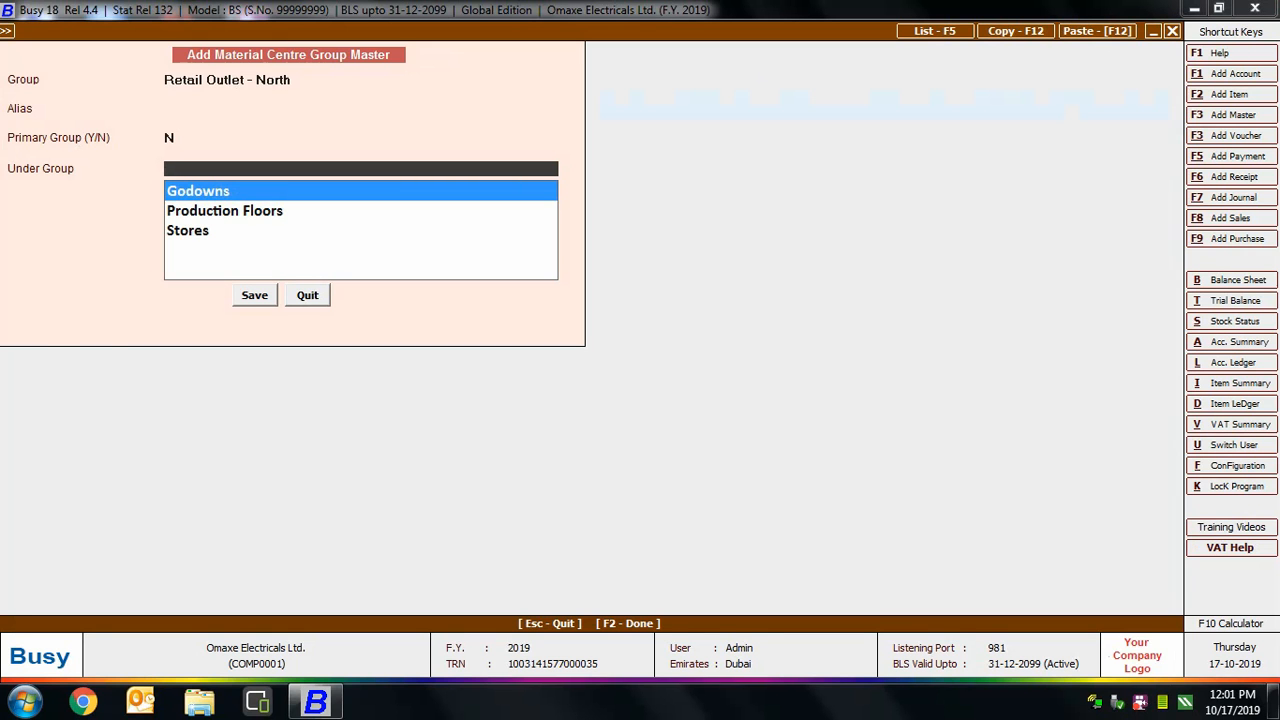
- Add another material centre group master named "Retails Outlets" from within the open form, set it as a primary group (Y), and save it
{"action": "key", "text": "Escape"}
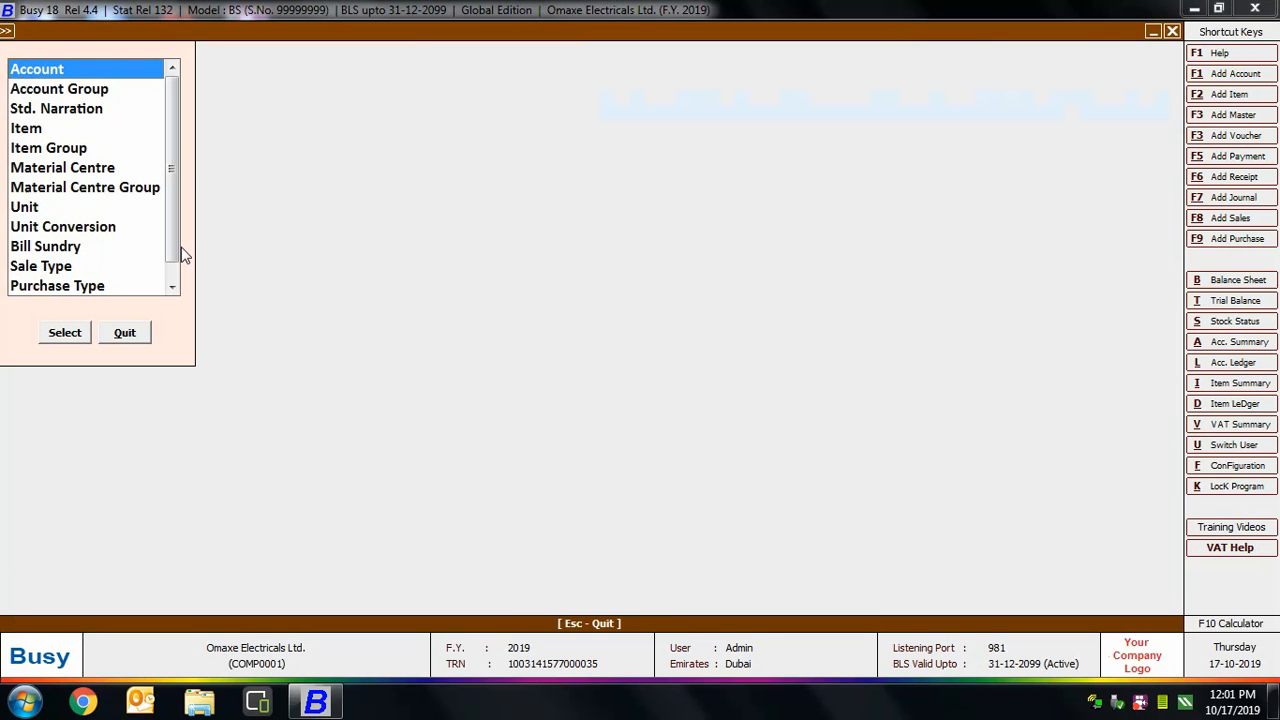
{"action": "left_click", "coordinate": [120, 188]}
{"action": "left_click", "coordinate": [65, 333]}
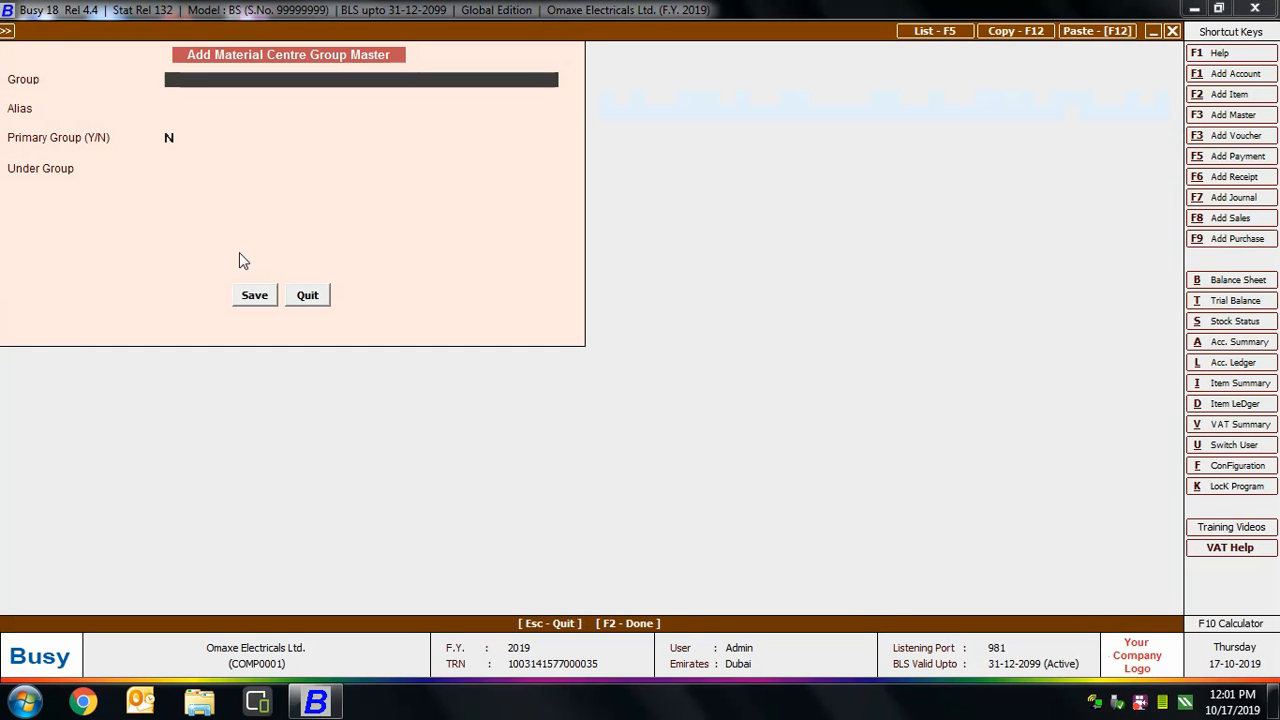
{"action": "type", "text": "Retails Outlets"}
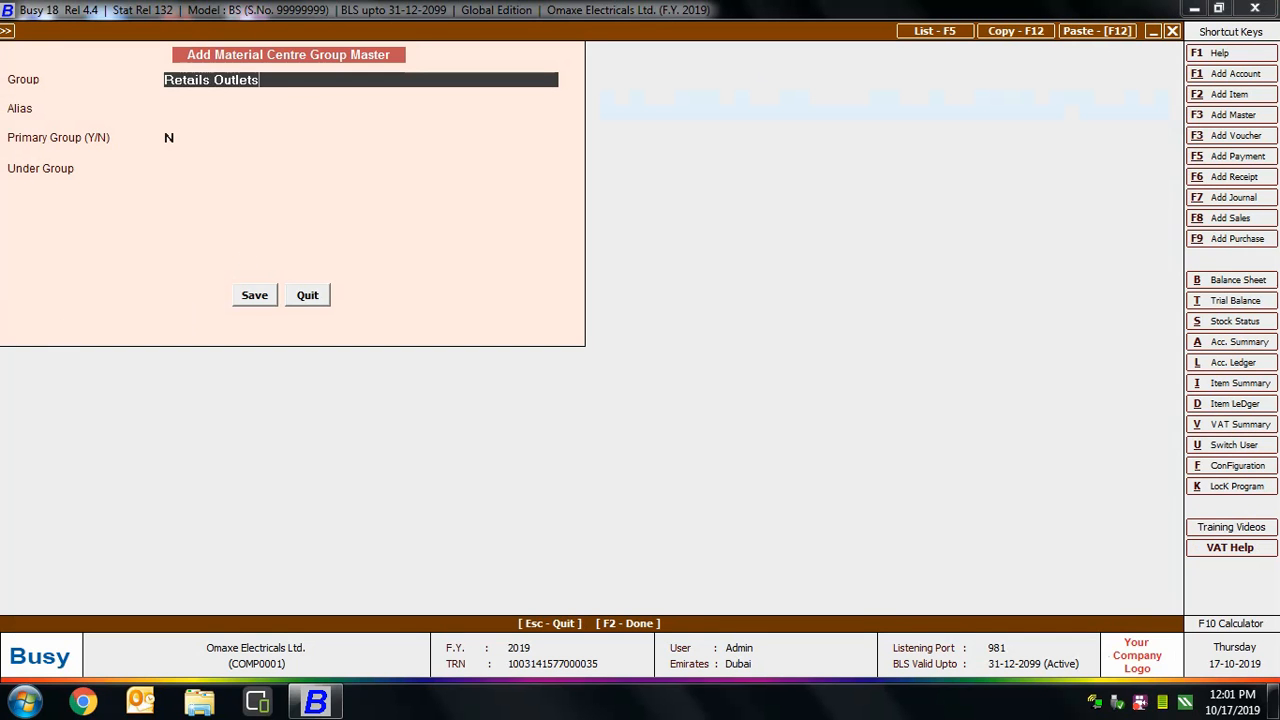
{"action": "key", "text": "Return"}
{"action": "key", "text": "Return"}
{"action": "type", "text": "y"}
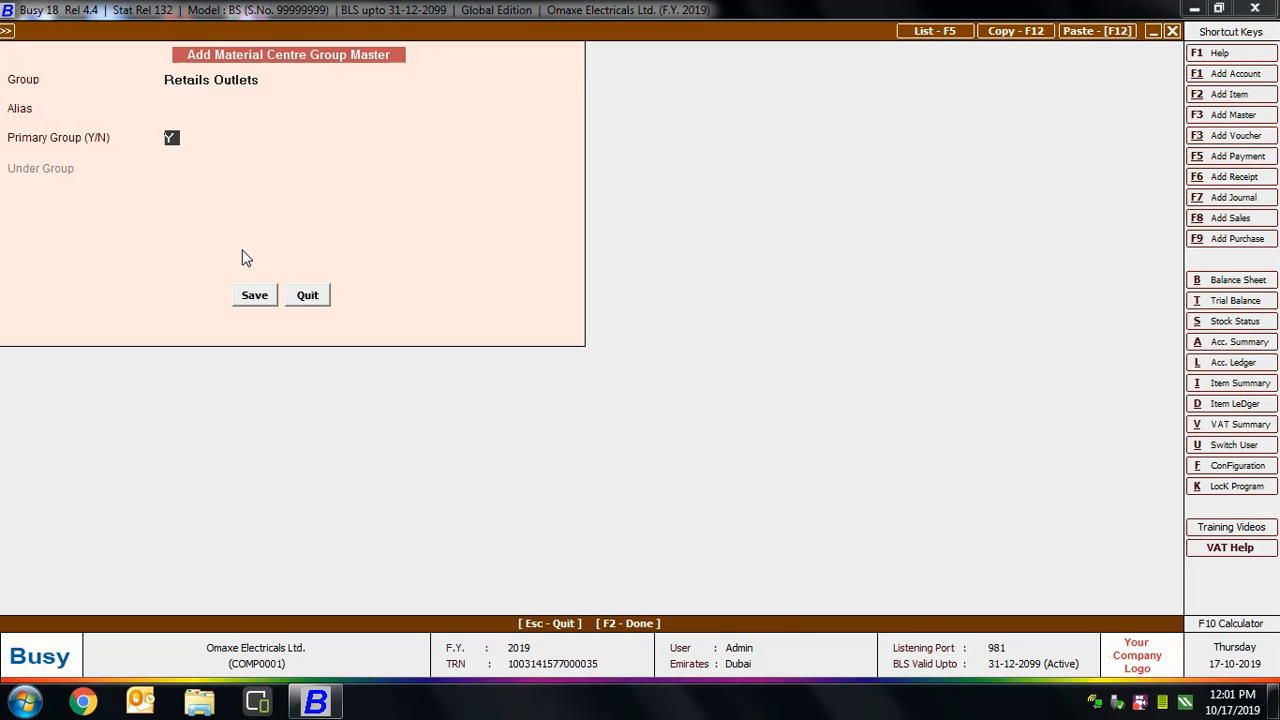
{"action": "key", "text": "Return"}
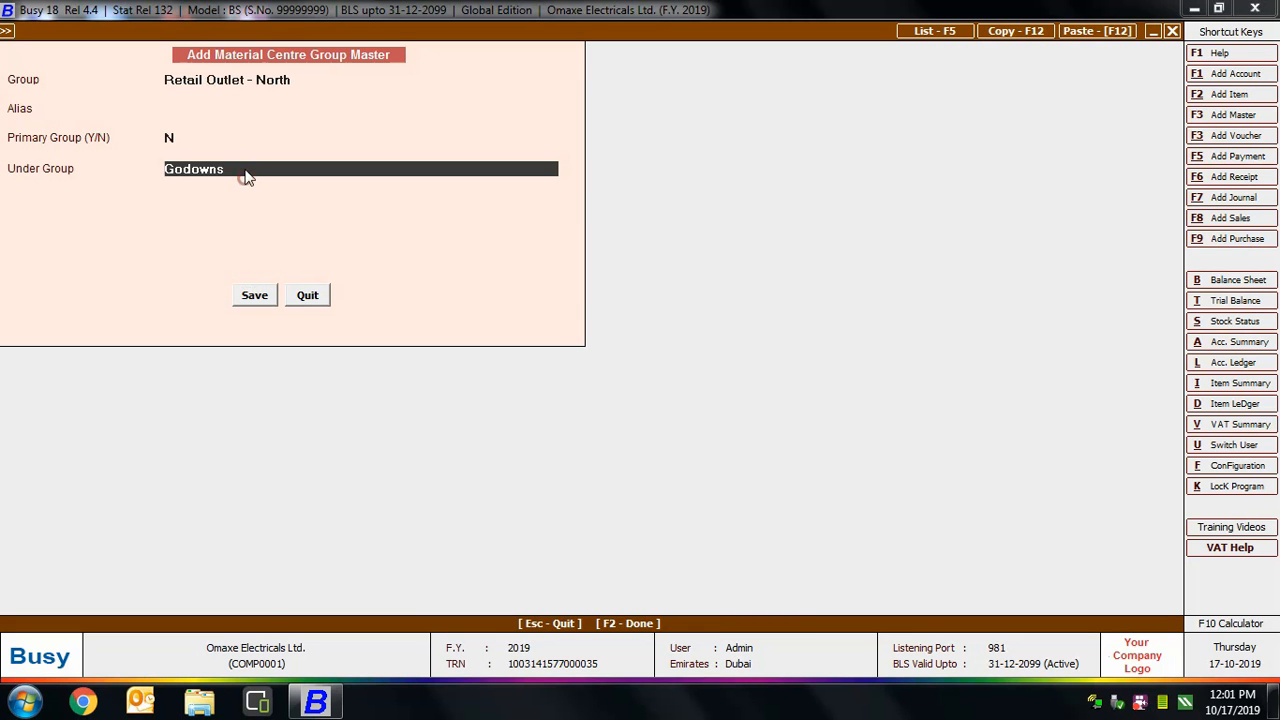
- Place the "Retail Outlet - North" group under Retails Outlets, save it, and close the form
{"action": "type", "text": "s"}
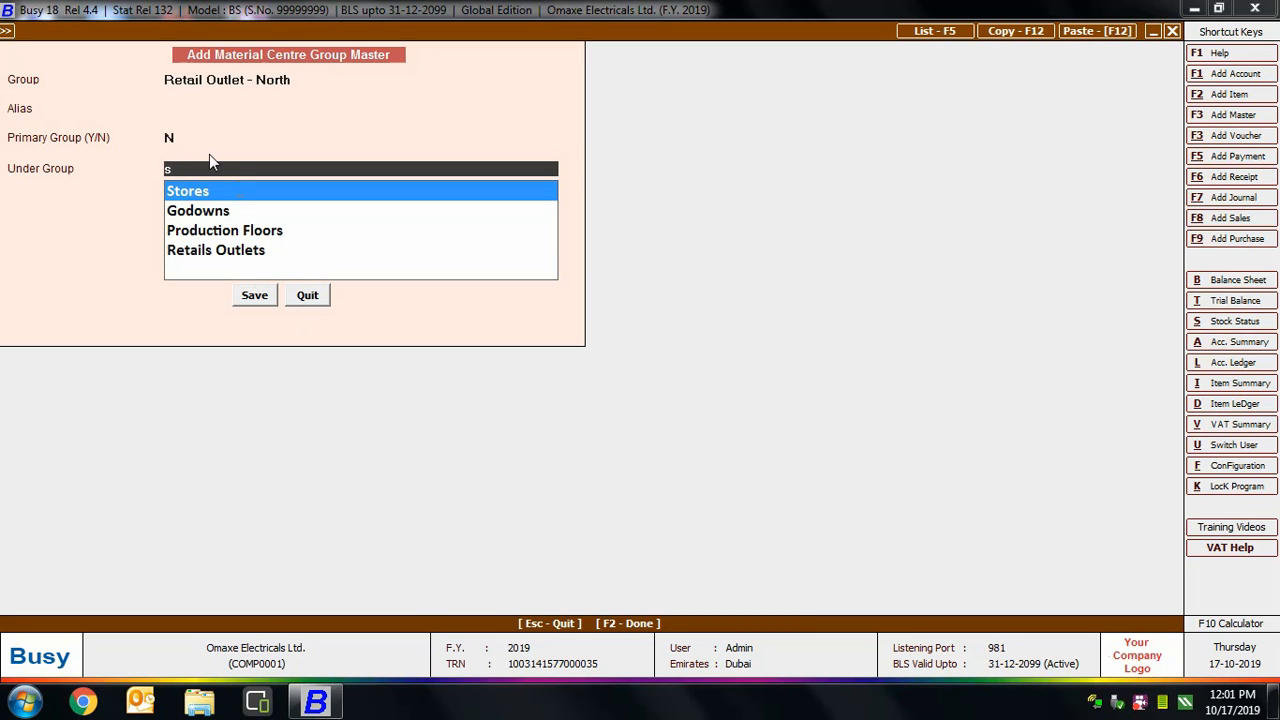
{"action": "key", "text": "Down"}
{"action": "key", "text": "Down"}
{"action": "key", "text": "Down"}
{"action": "key", "text": "Return"}
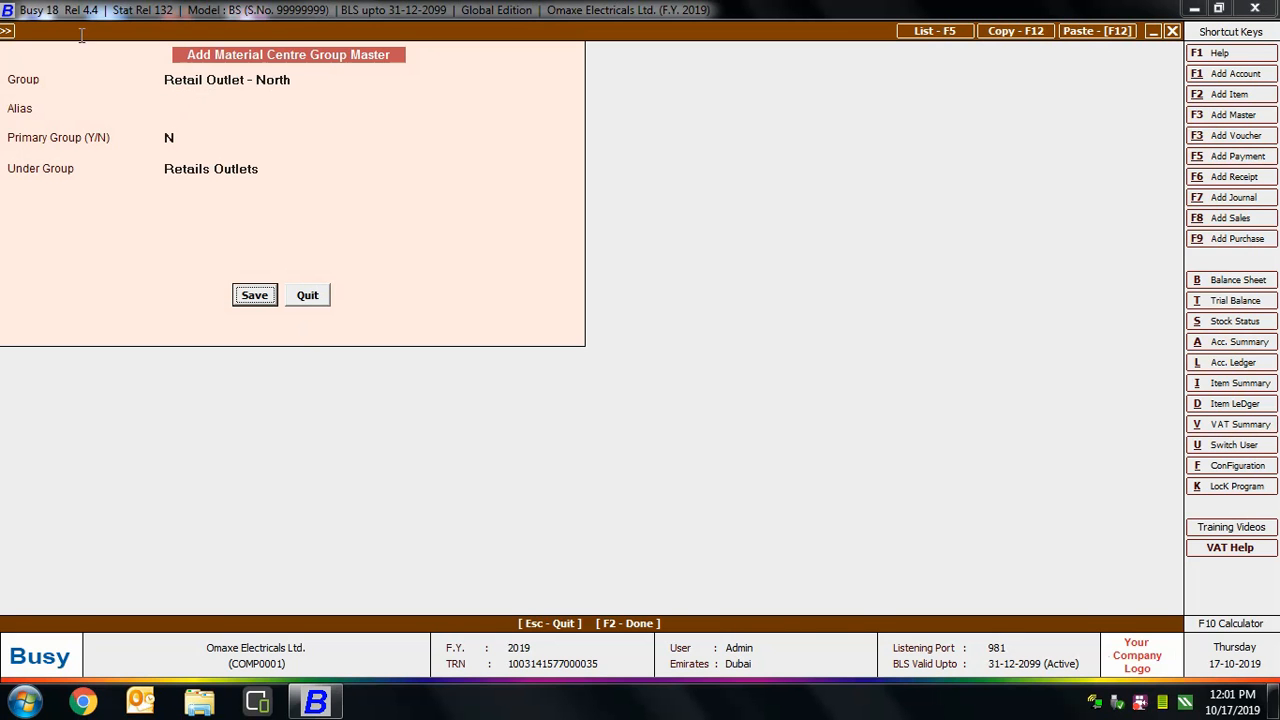
{"action": "left_click", "coordinate": [247, 300]}
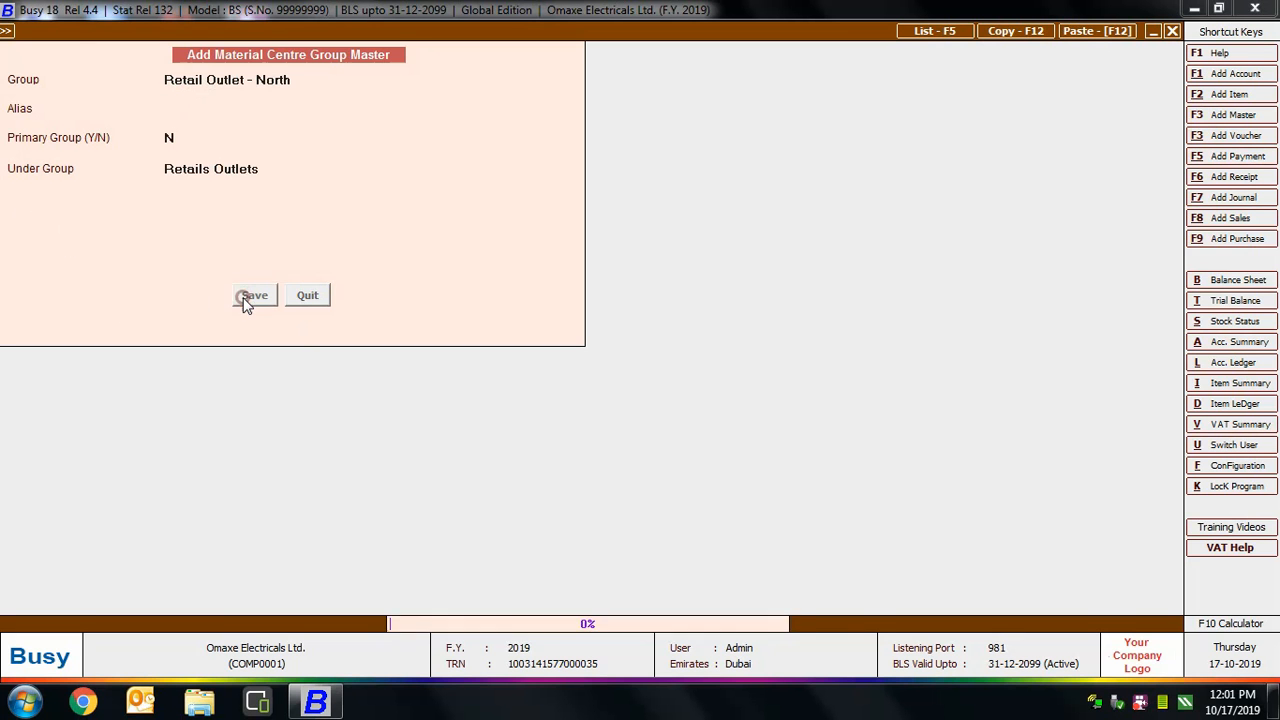
{"action": "key", "text": "Escape"}
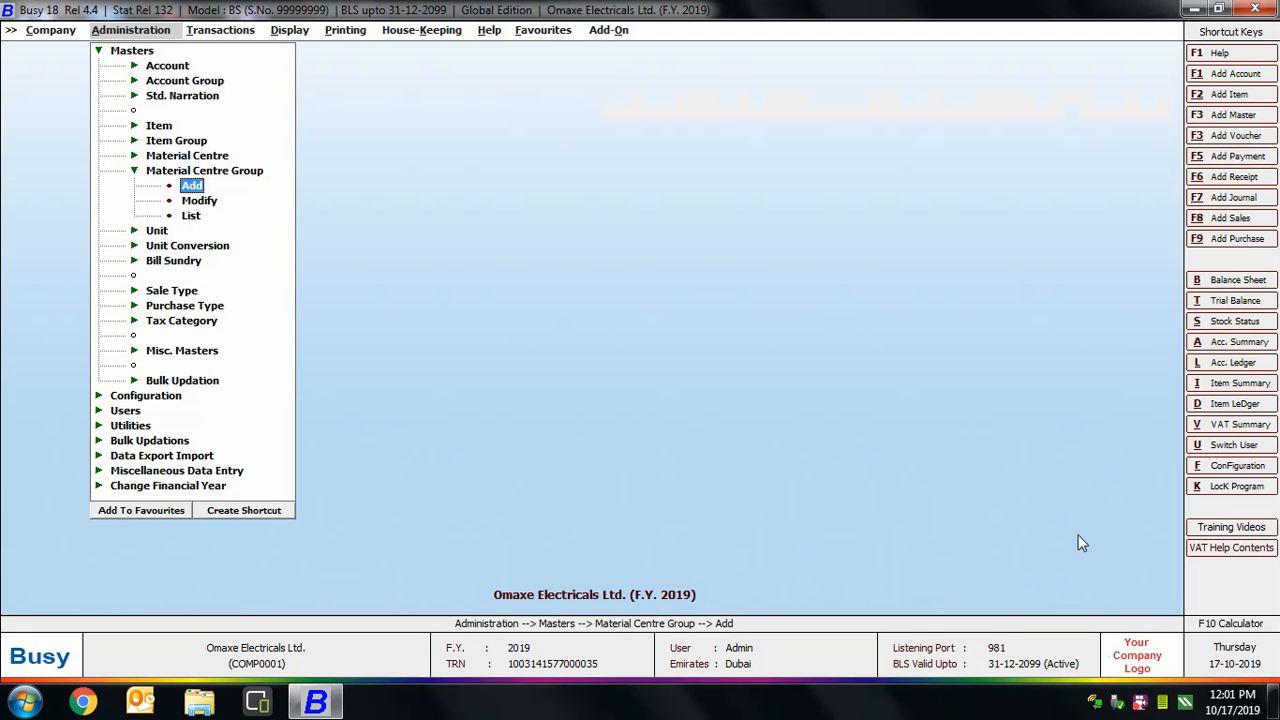
{"action": "key", "text": "Escape"}
{"action": "key", "text": "Escape"}
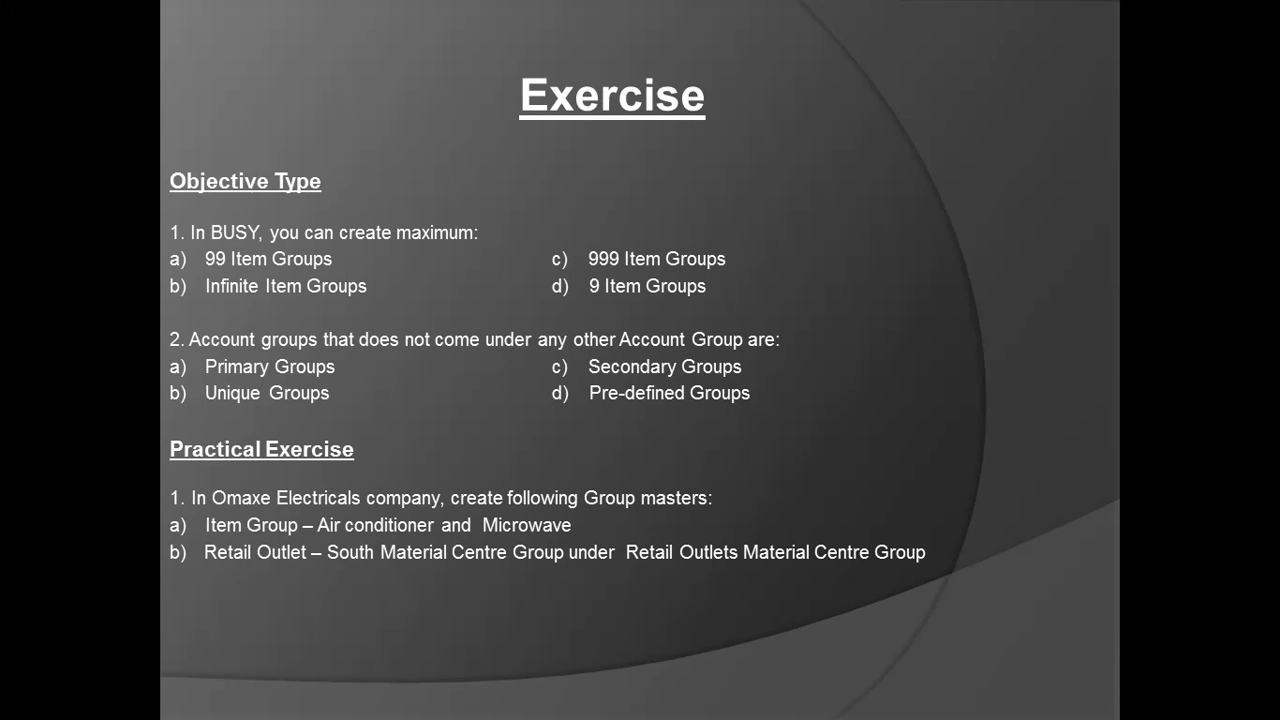
{"action": "key", "text": "Right"}
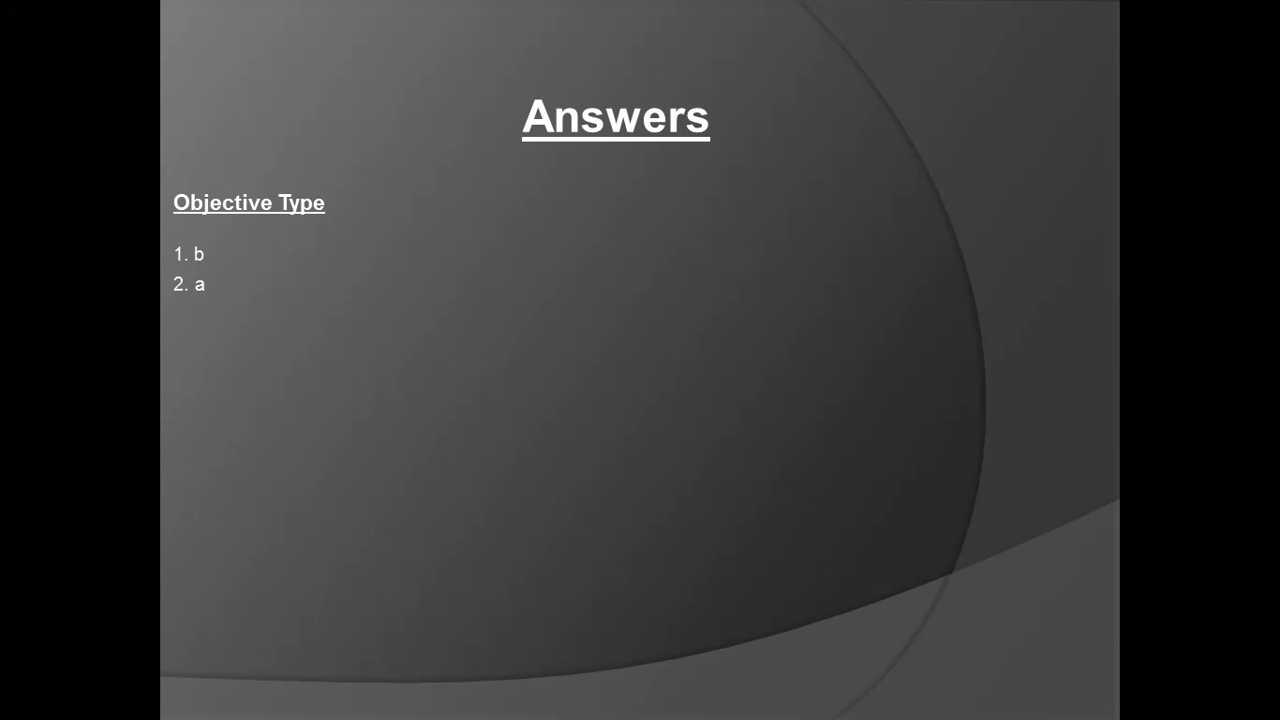